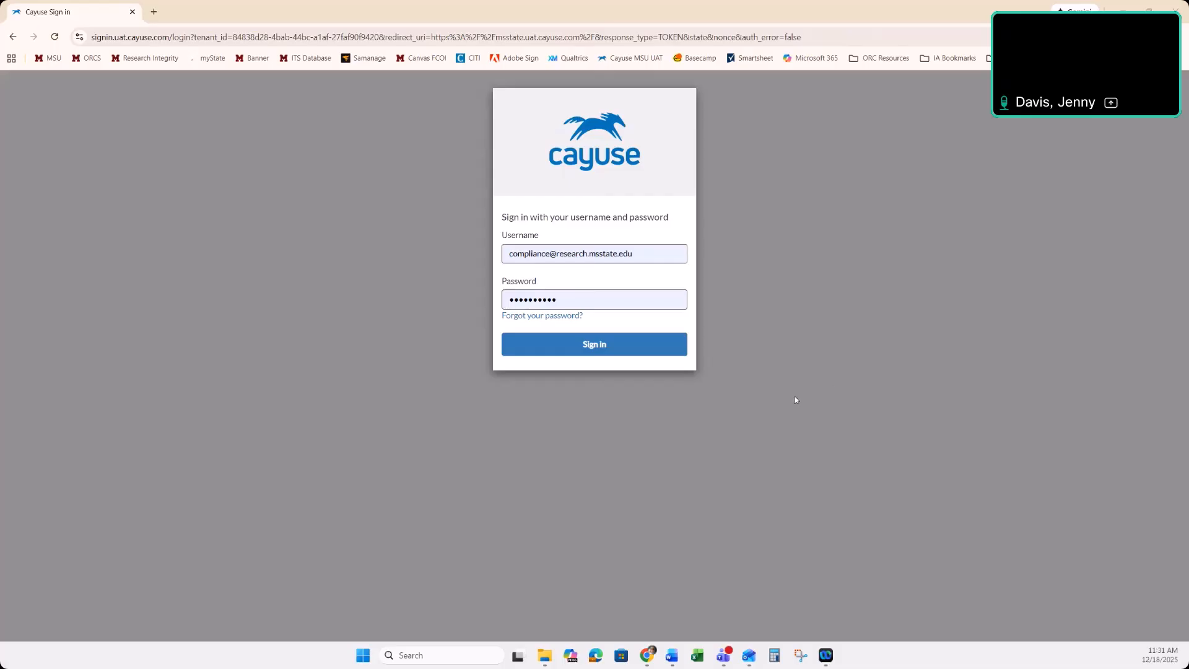
# Sign in with the prefilled account credentials and open the COI Disclosures list in the account's profile
pyautogui.click(624, 350)
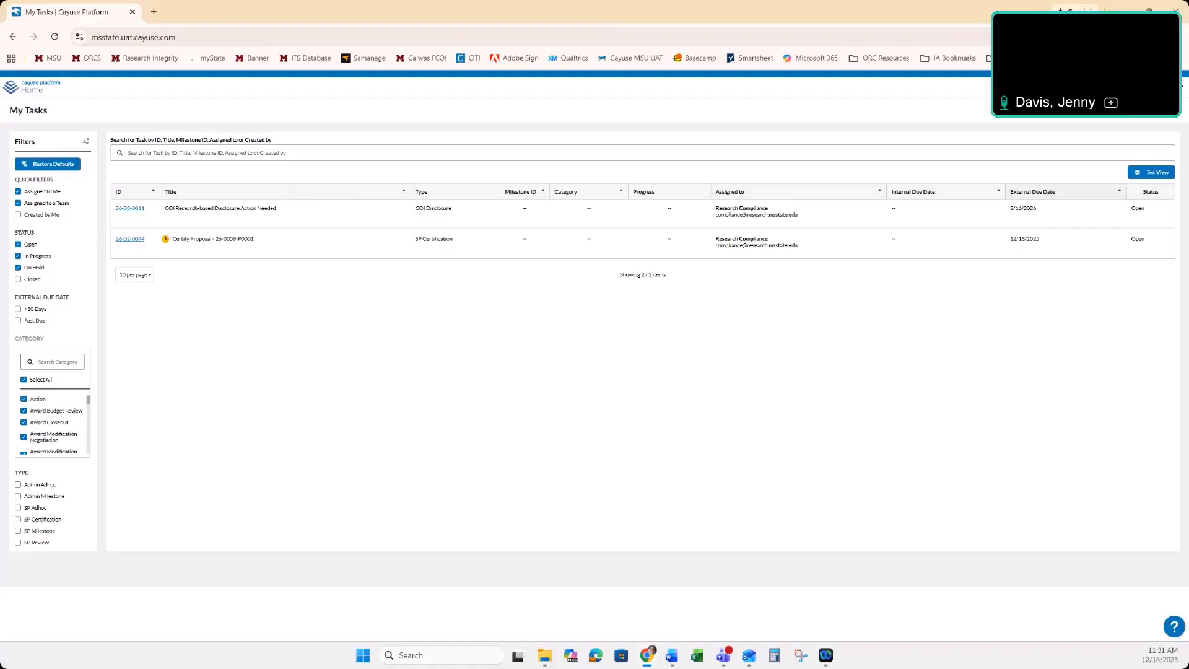
pyautogui.click(1157, 87)
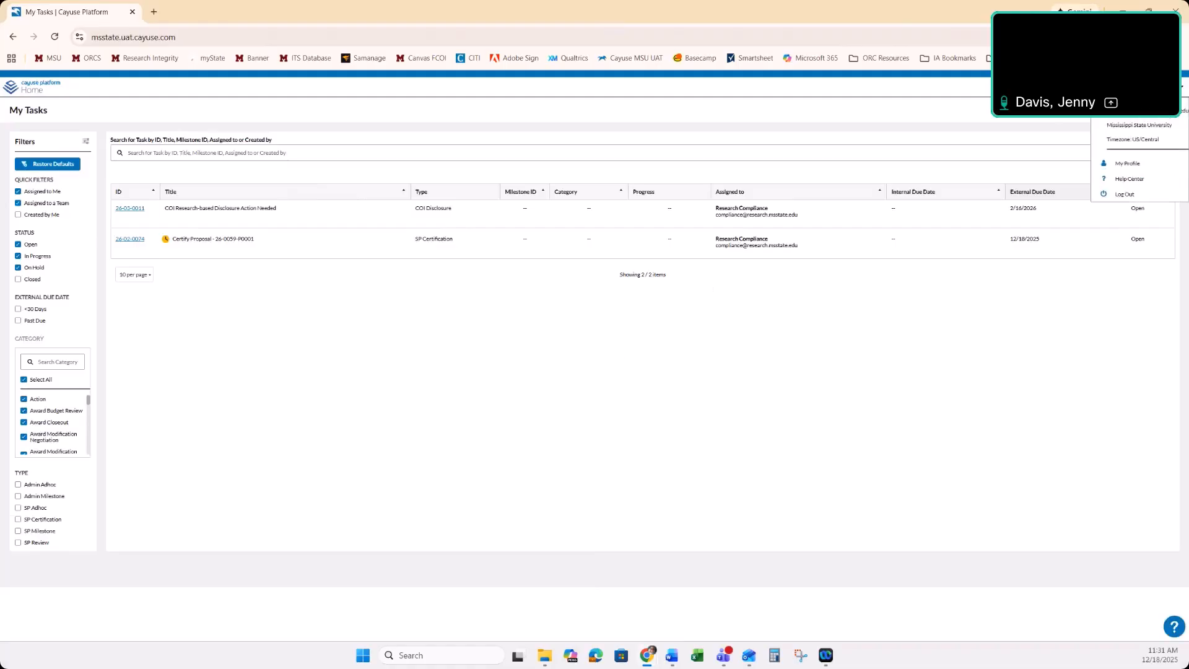
pyautogui.click(1134, 165)
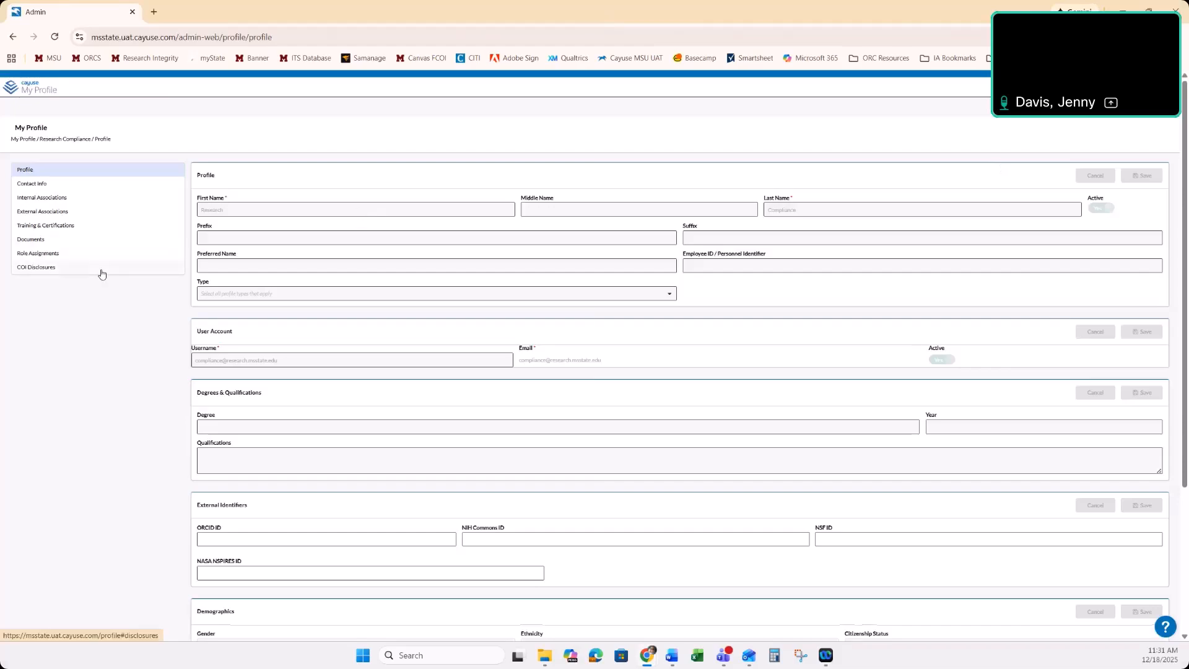
pyautogui.click(62, 269)
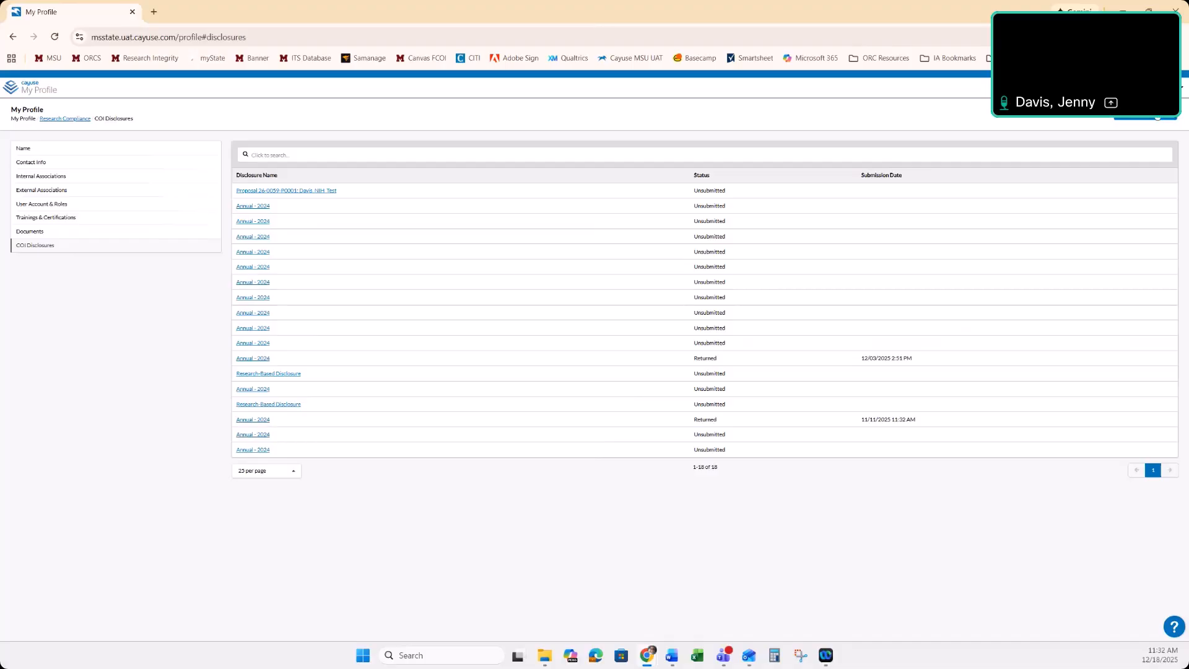
# Start a new Annual disclosure and acknowledge the FCOI disclosure and training requirements set forth in OP 70.09
pyautogui.click(1145, 112)
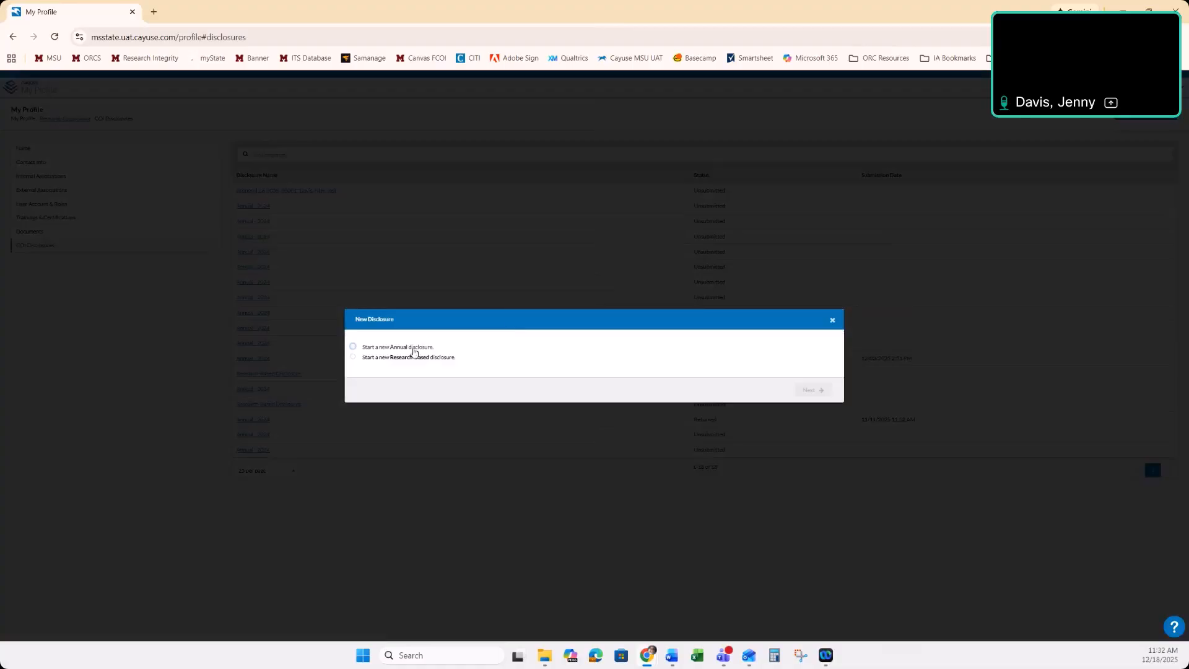
pyautogui.click(413, 348)
pyautogui.click(813, 390)
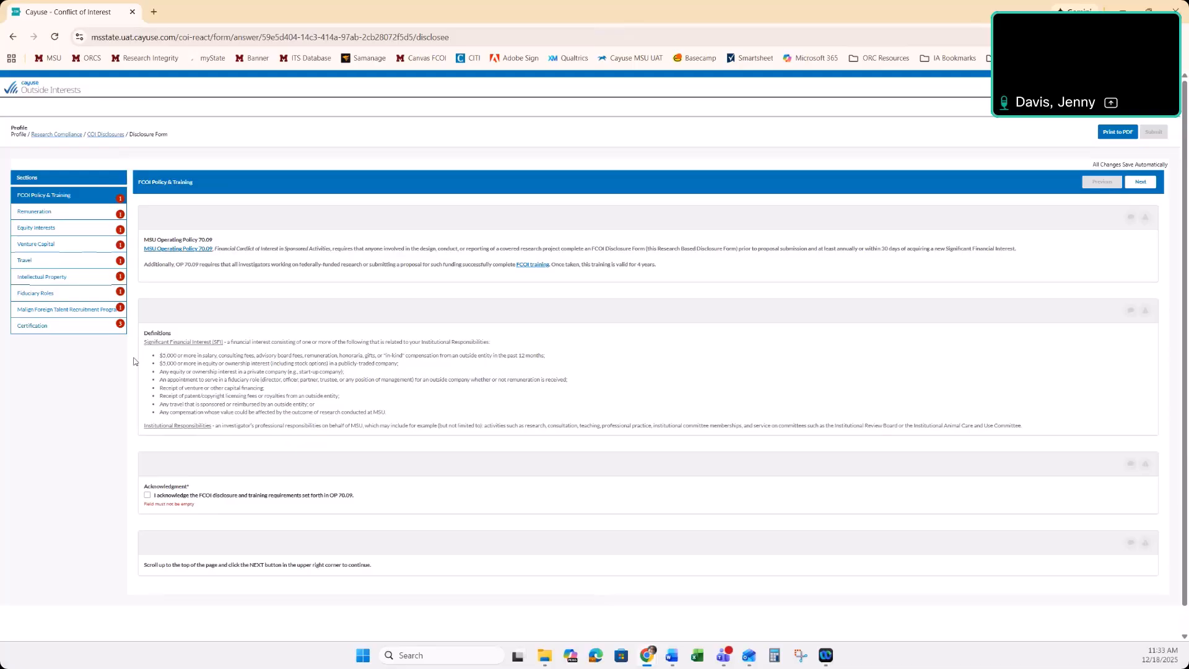
pyautogui.click(148, 495)
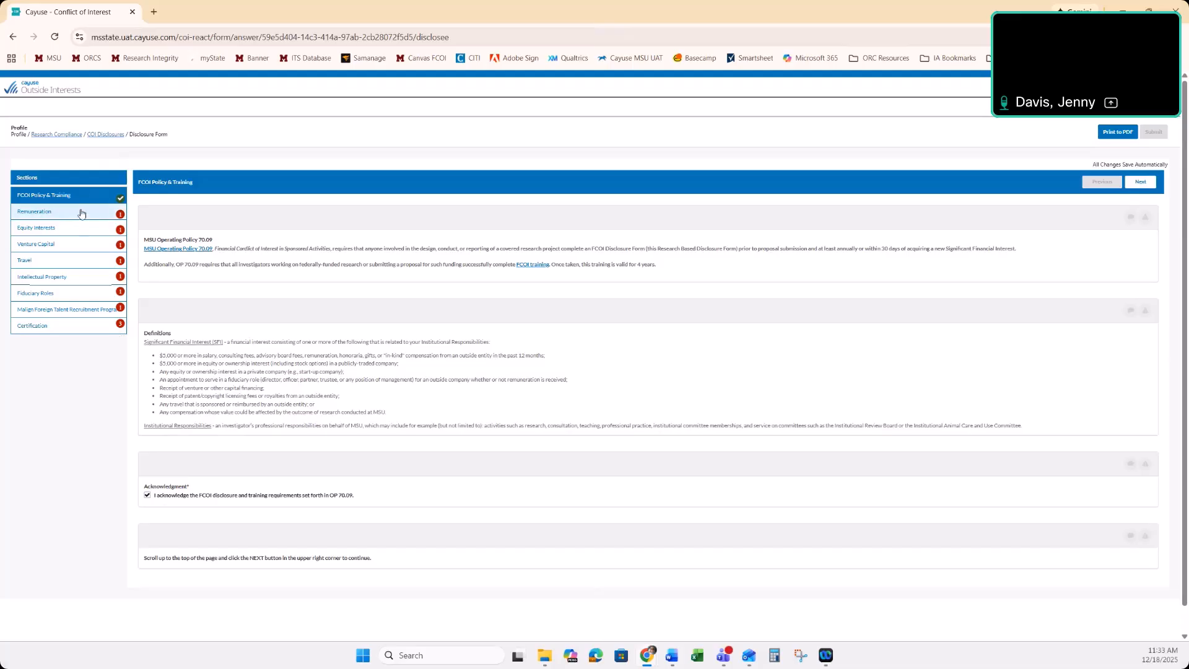
# Answer Yes in the Remuneration section to receiving $5,000 or more from an outside organization in the past 12 months
pyautogui.click(81, 214)
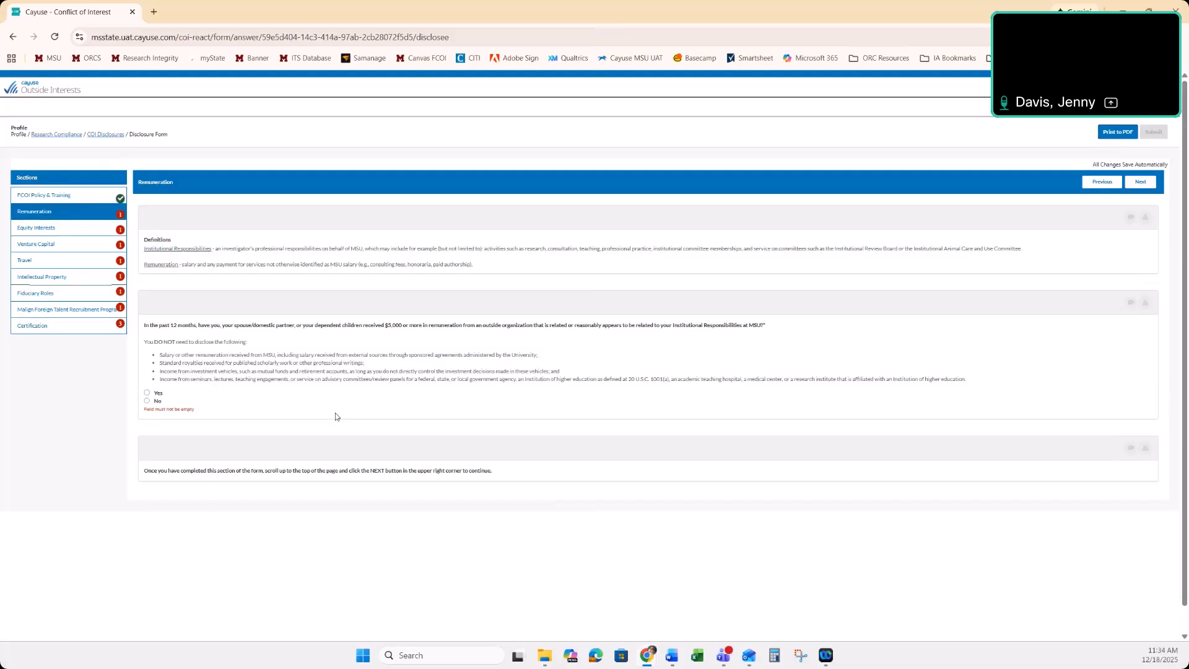
pyautogui.click(159, 401)
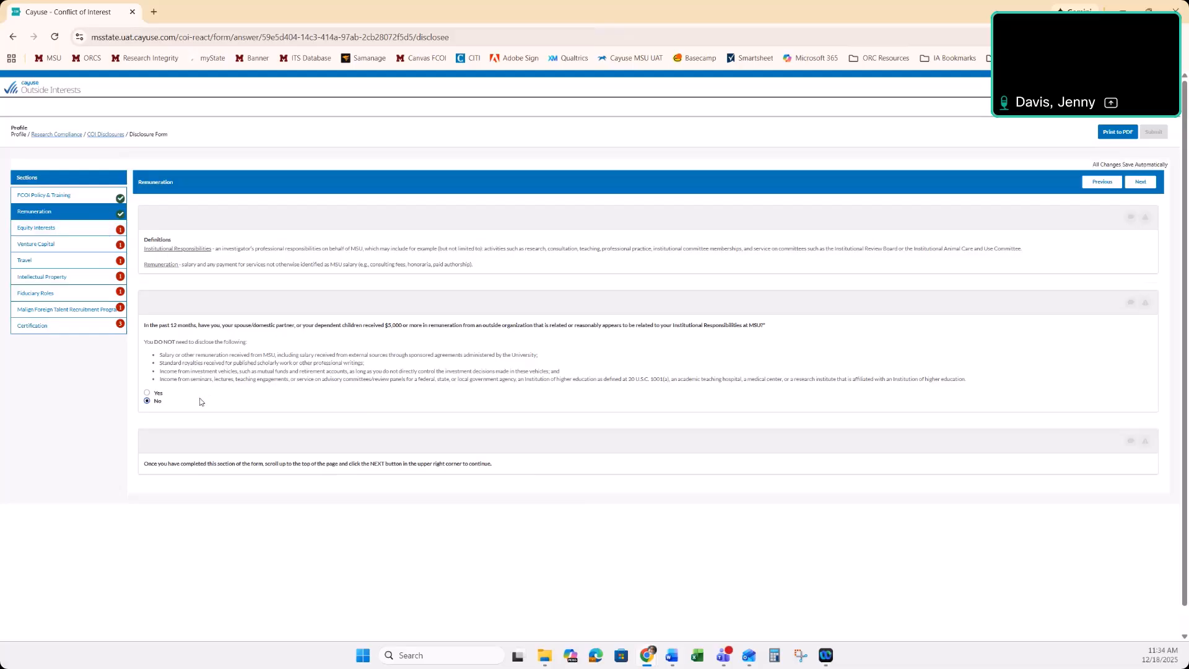
pyautogui.click(158, 393)
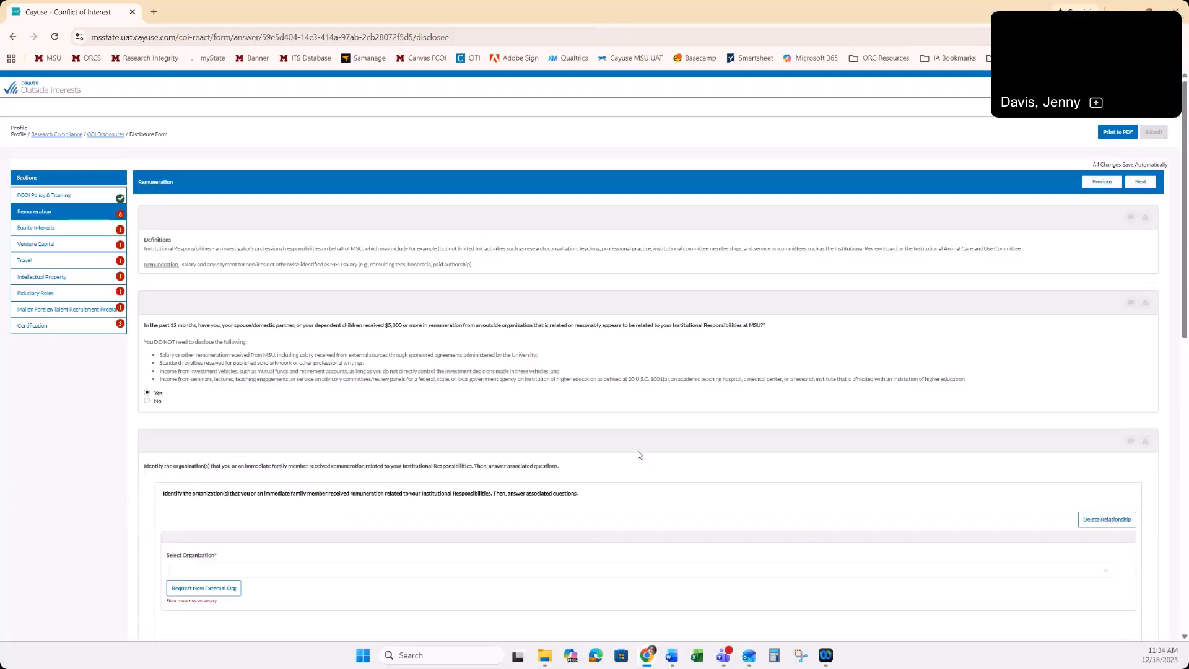
pyautogui.scroll(-3, 638, 450)
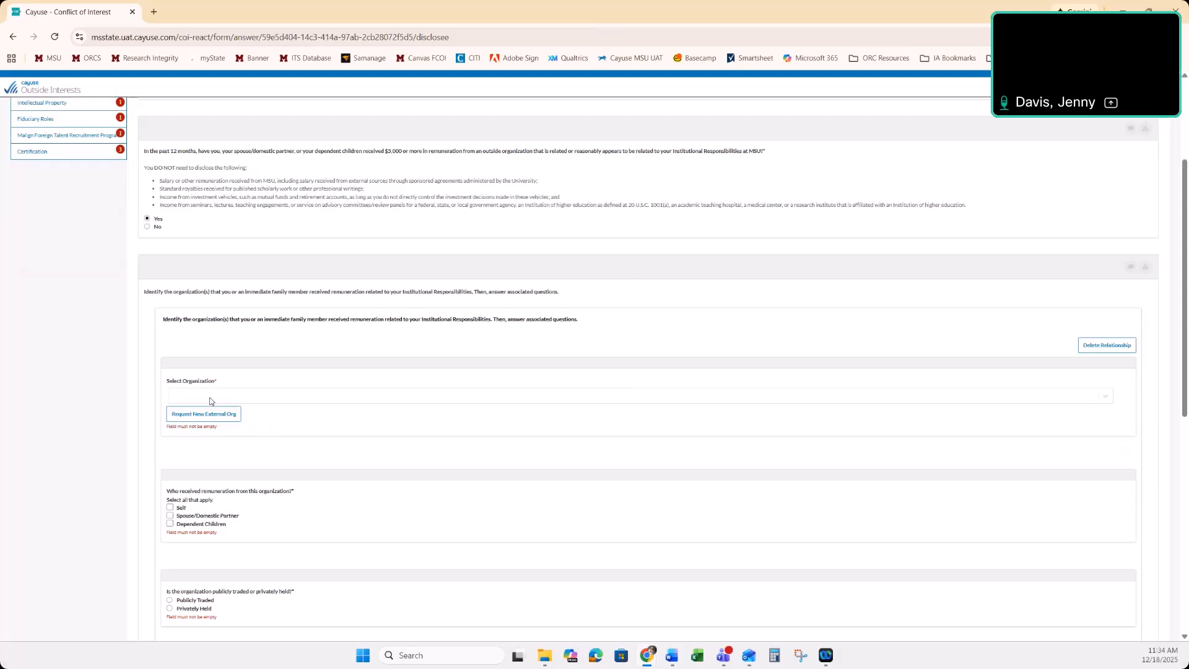
pyautogui.click(210, 401)
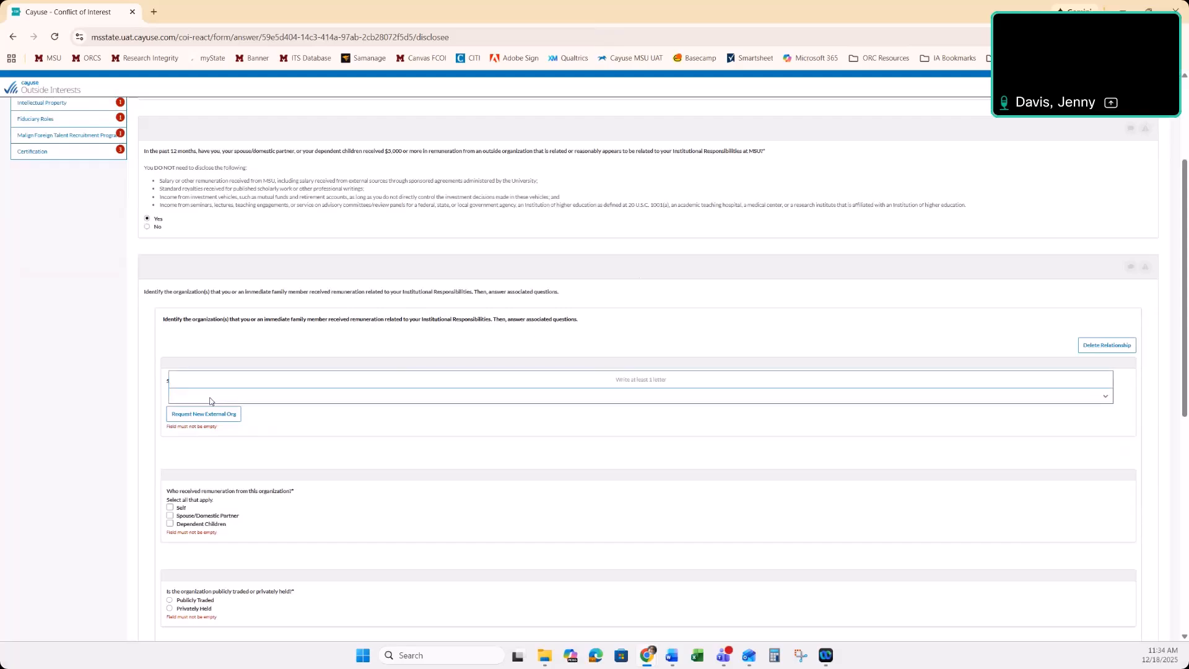
pyautogui.write('abc')
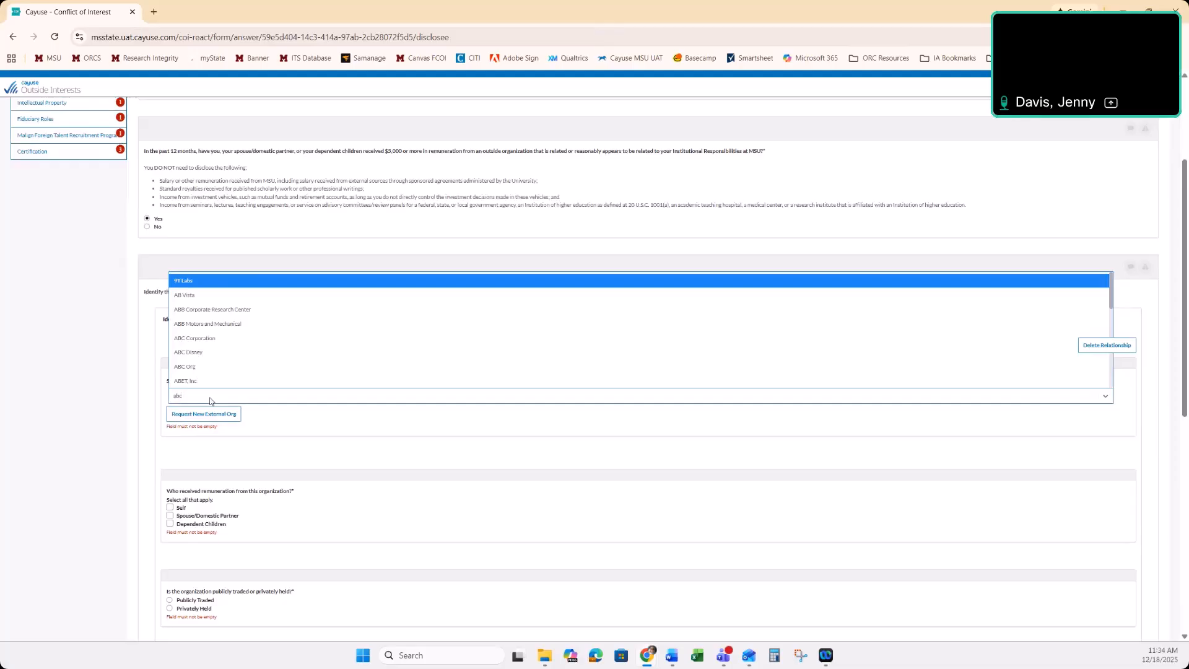
pyautogui.press('BackSpace')
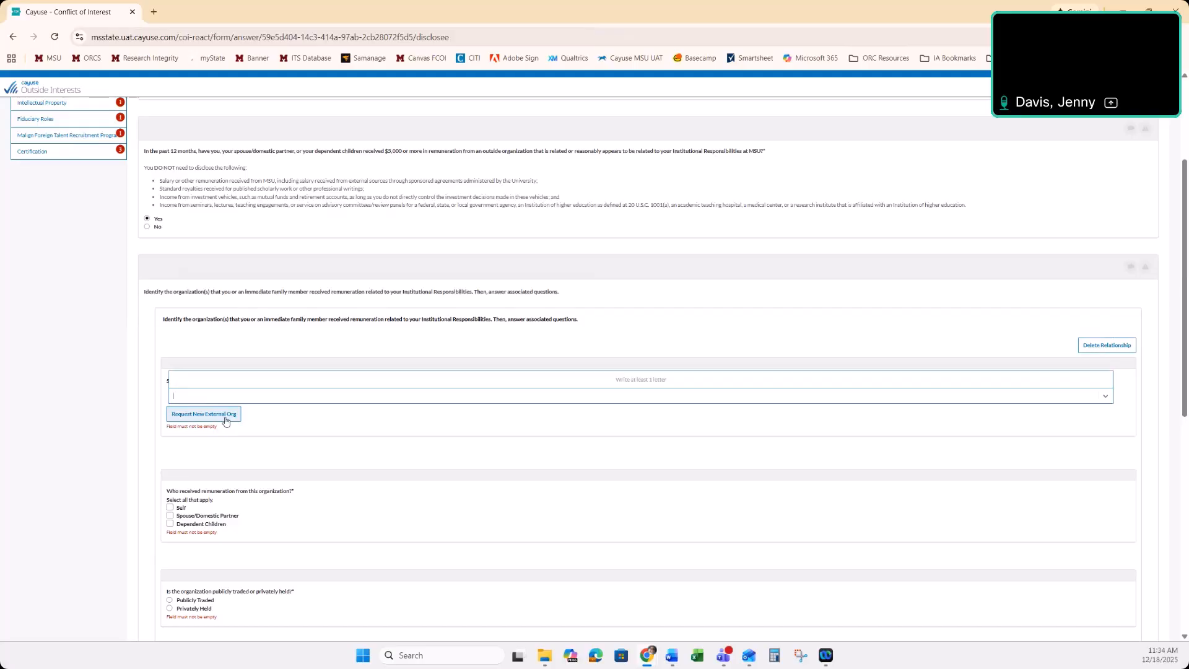
pyautogui.click(226, 421)
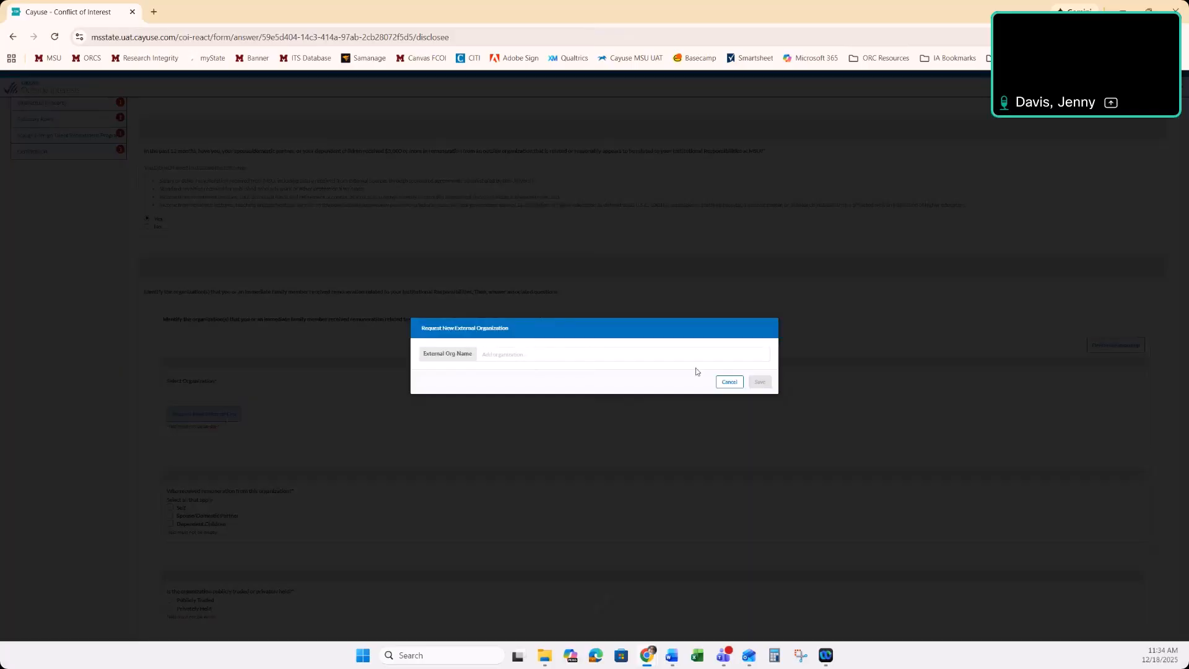
pyautogui.click(728, 381)
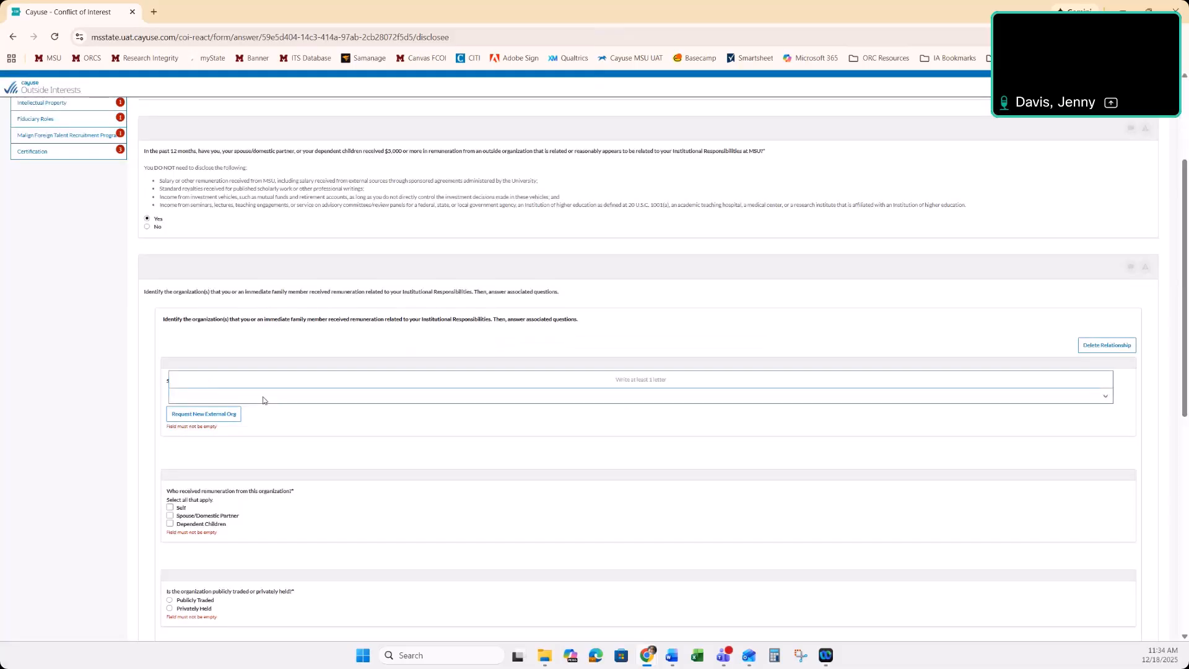
# Find and select ABC Disney as the organization, marking Self and Spouse/Domestic Partner as recipients of its remuneration
pyautogui.write('abc')
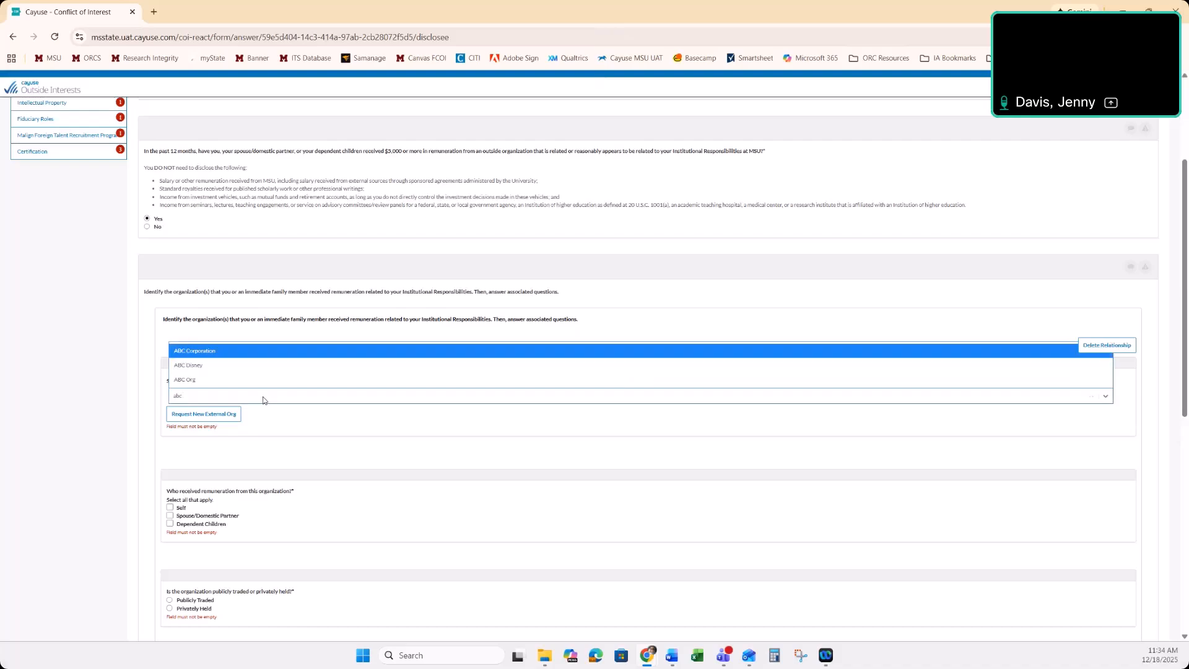
pyautogui.click(222, 367)
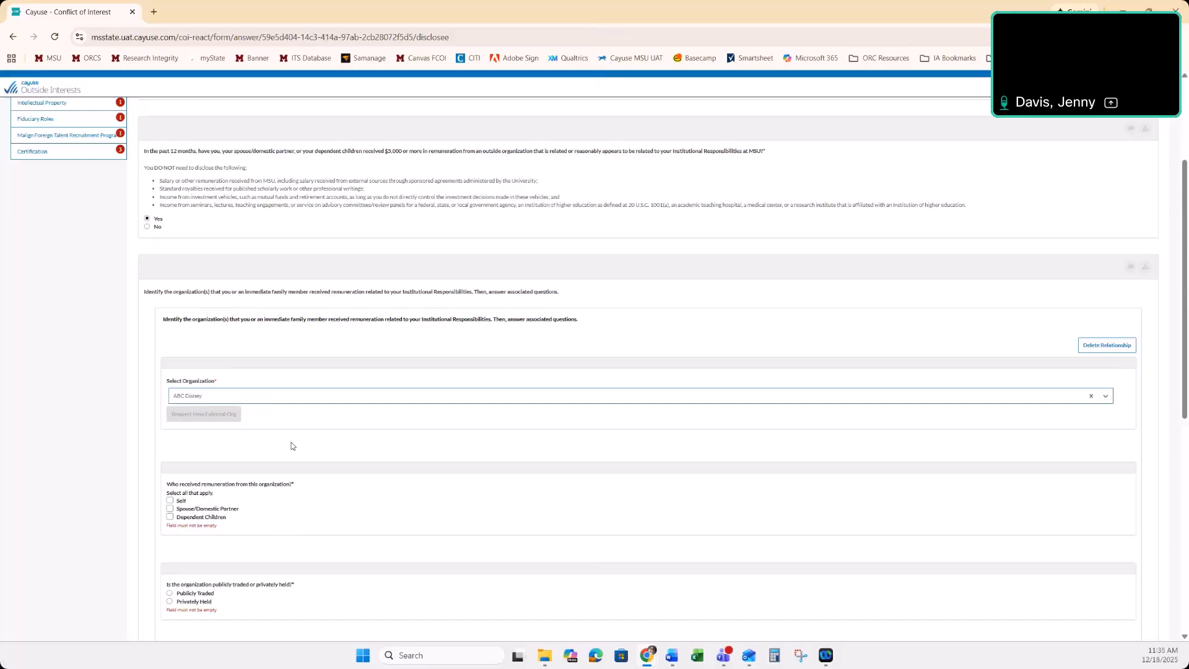
pyautogui.scroll(-3, 291, 445)
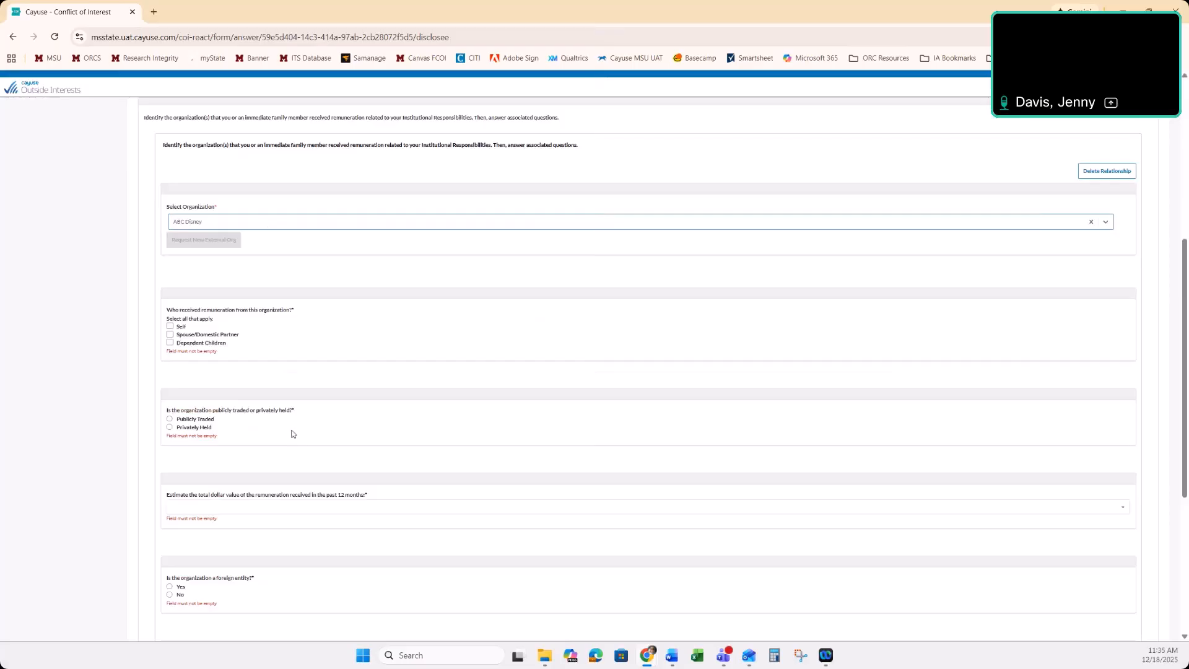
pyautogui.click(170, 327)
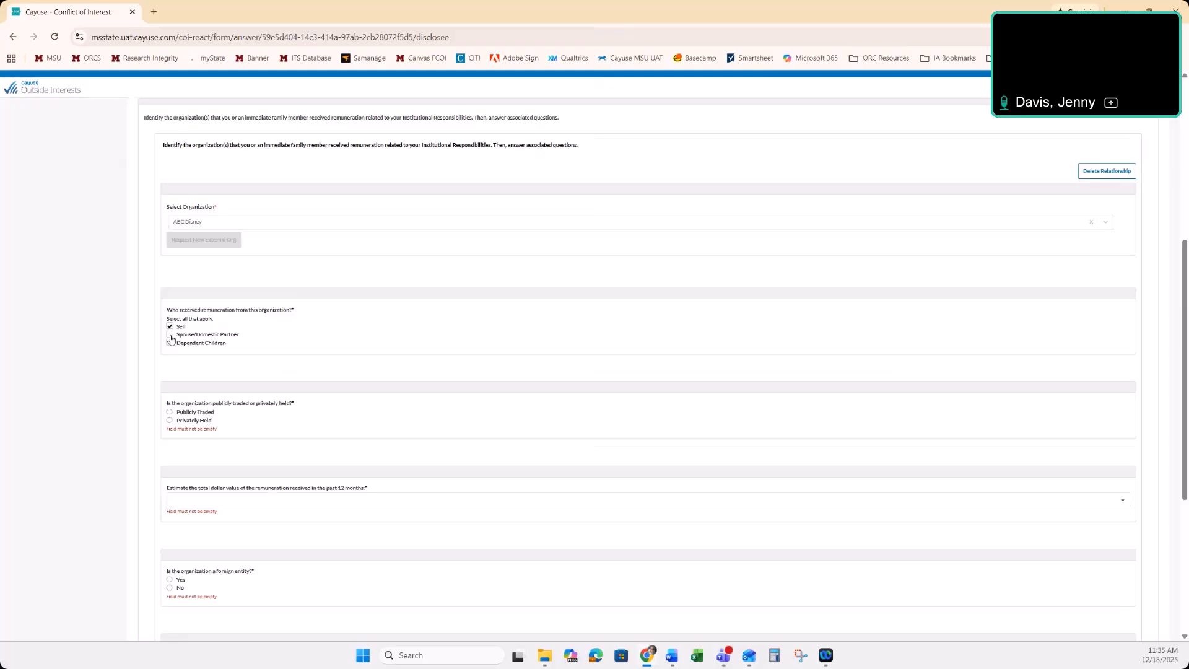
pyautogui.click(170, 335)
# Complete the ABC Disney details as Publicly Traded, remuneration of $5,000 - $24,999, and No for foreign entity
pyautogui.click(169, 412)
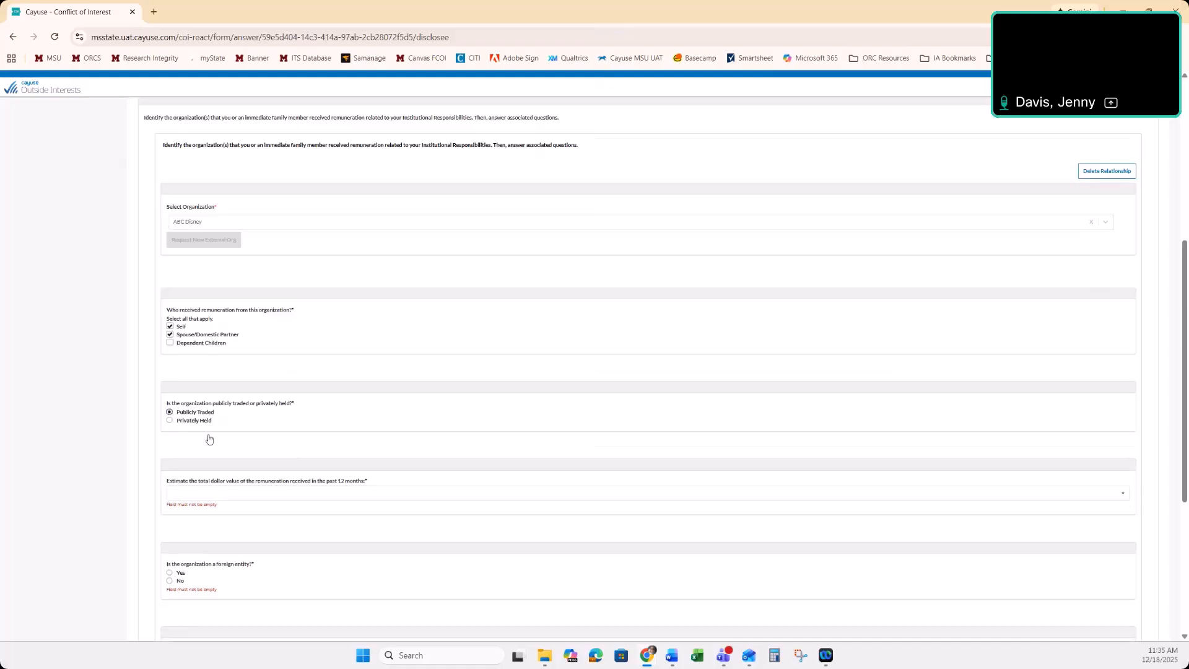
pyautogui.scroll(-2, 210, 439)
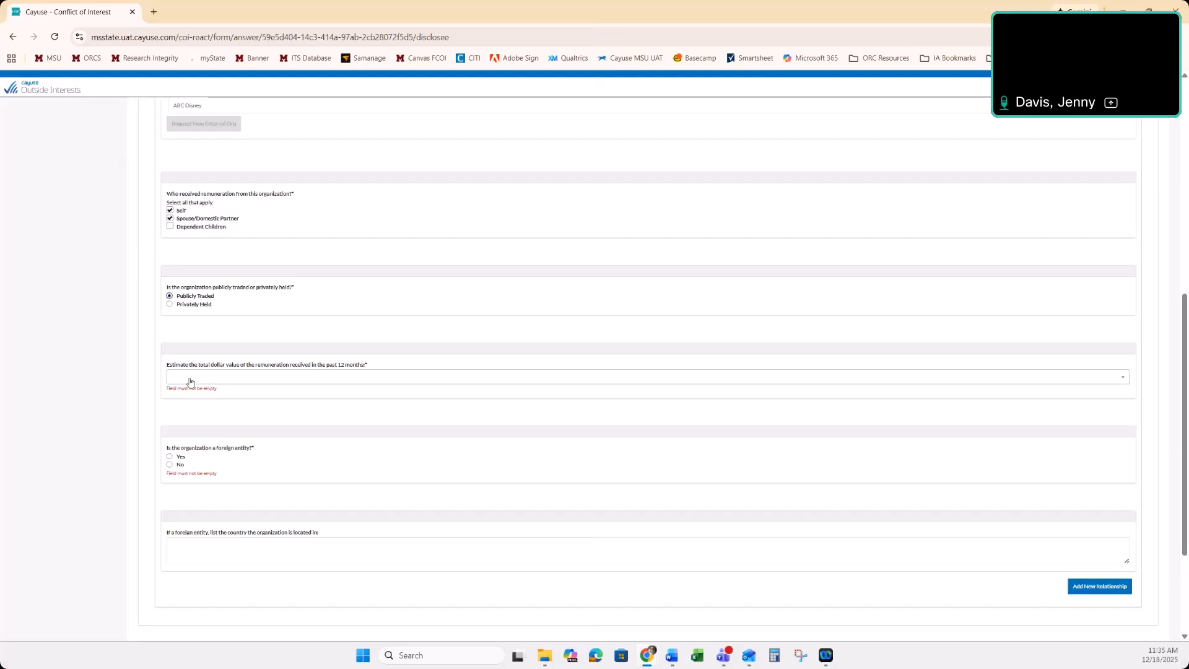
pyautogui.click(190, 382)
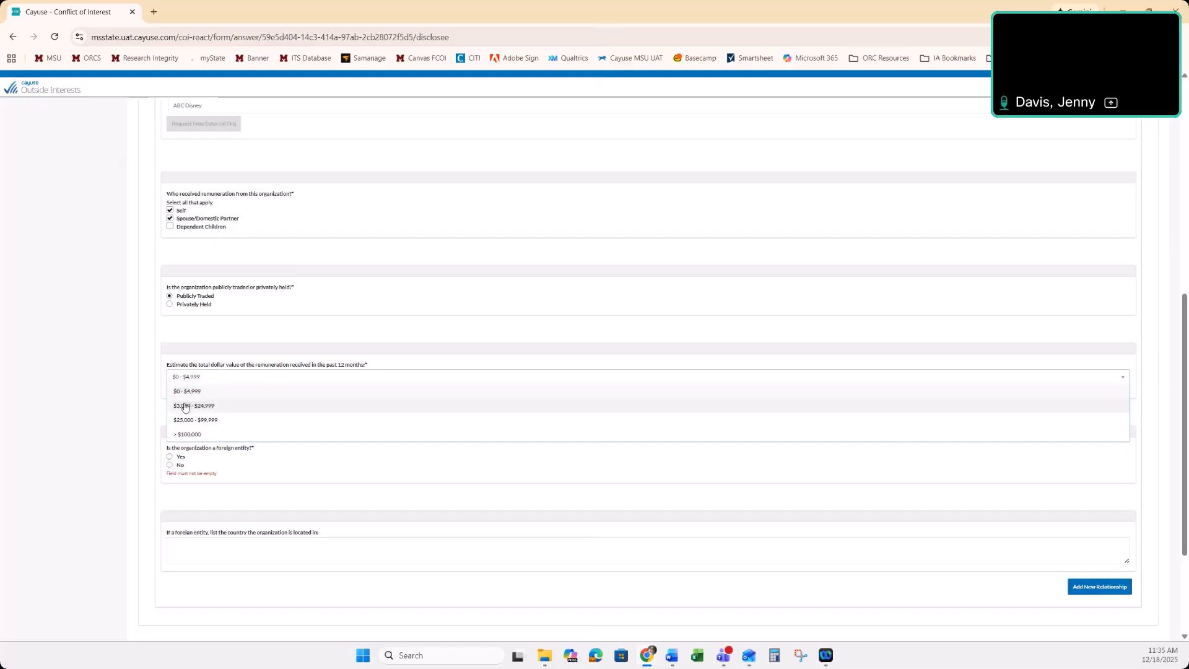
pyautogui.click(184, 406)
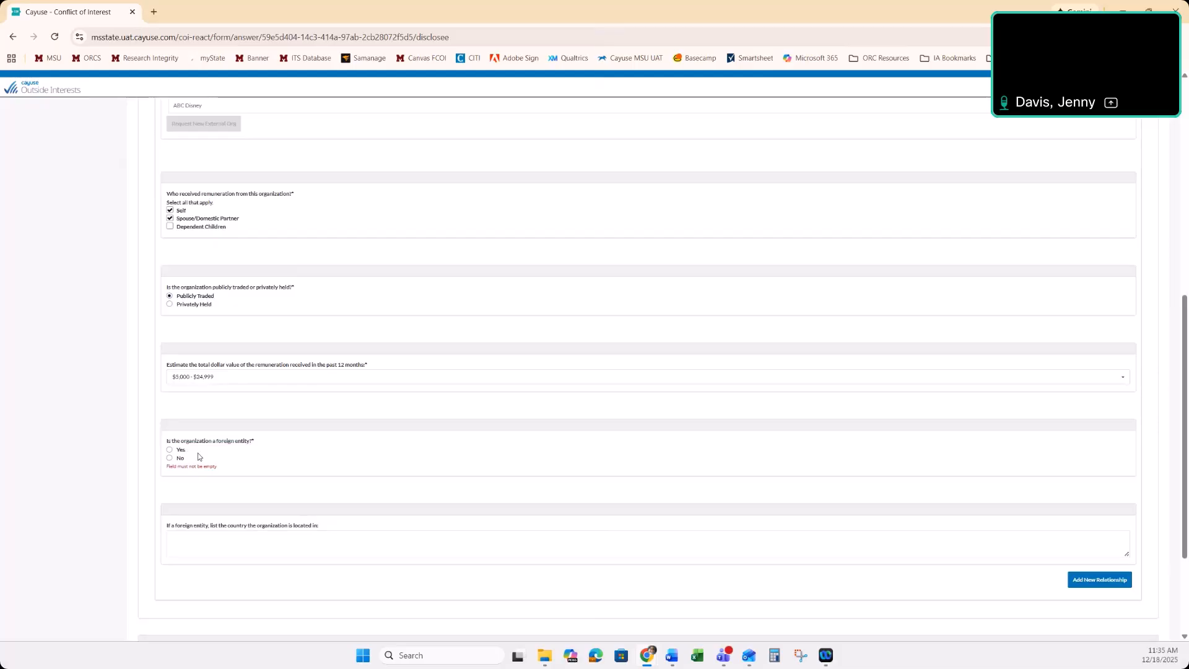
pyautogui.click(177, 450)
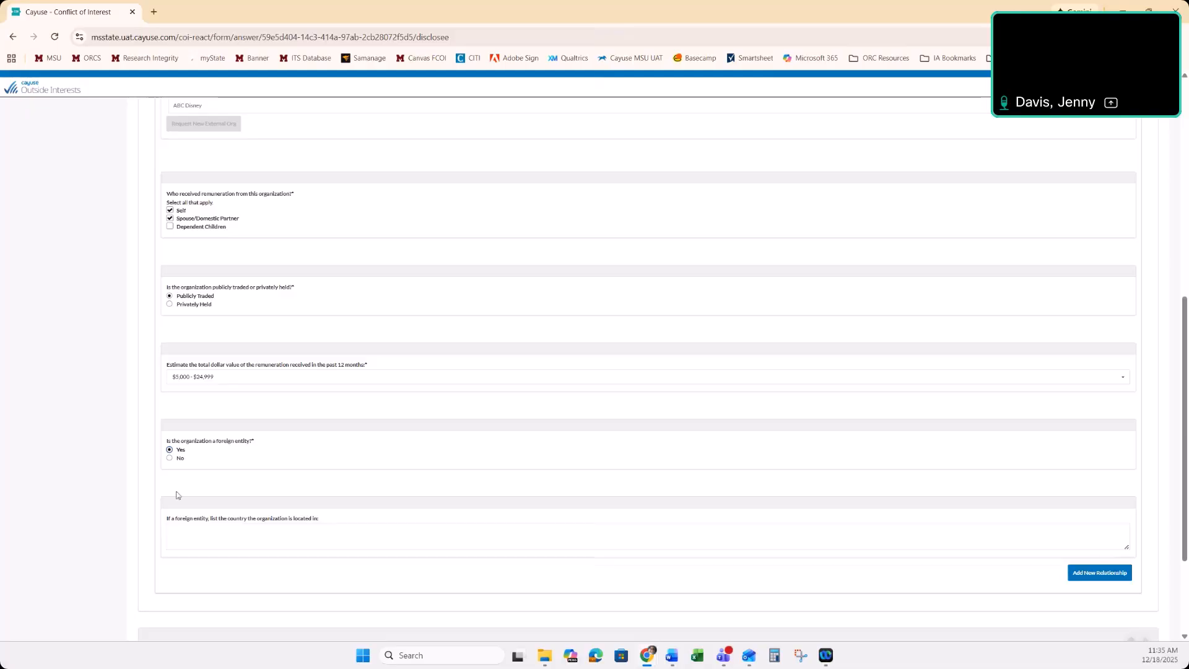
pyautogui.click(169, 459)
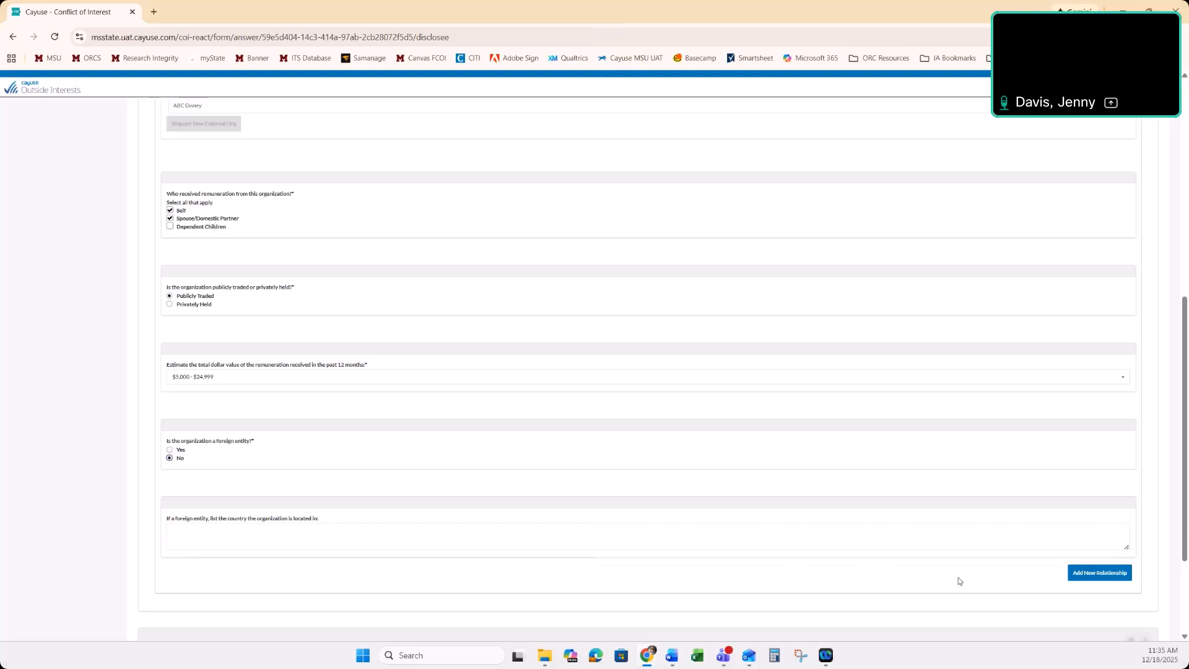
# Add a second remuneration relationship, search its organizations for xyz, and delete that relationship
pyautogui.click(1112, 574)
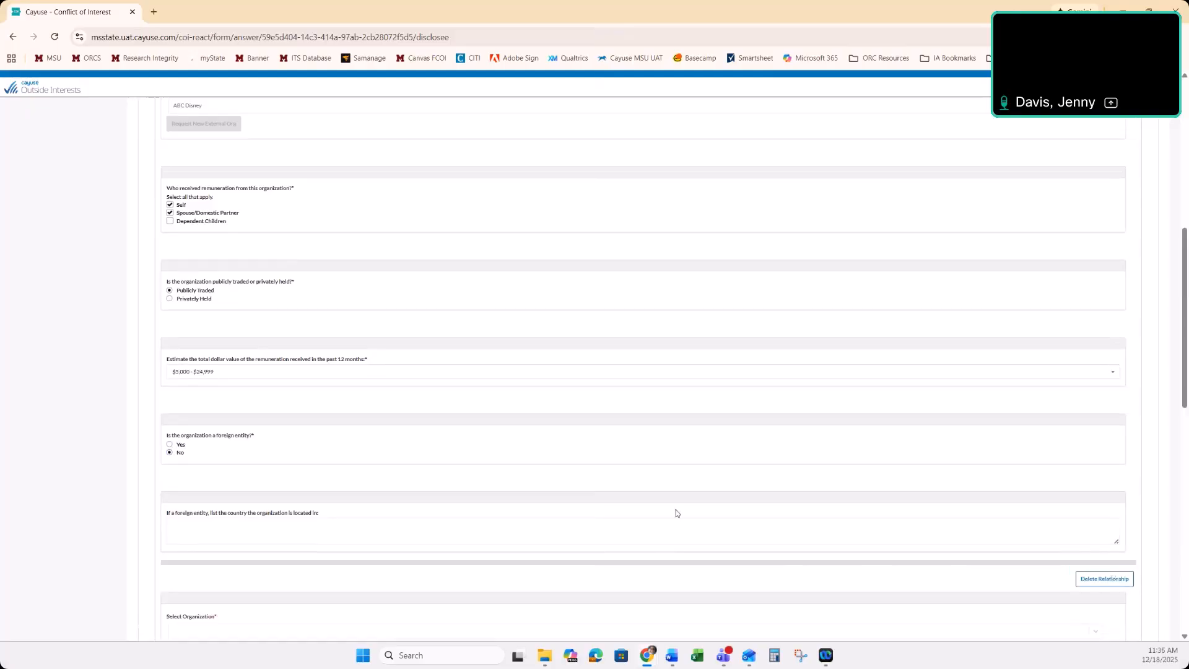
pyautogui.scroll(-3, 677, 513)
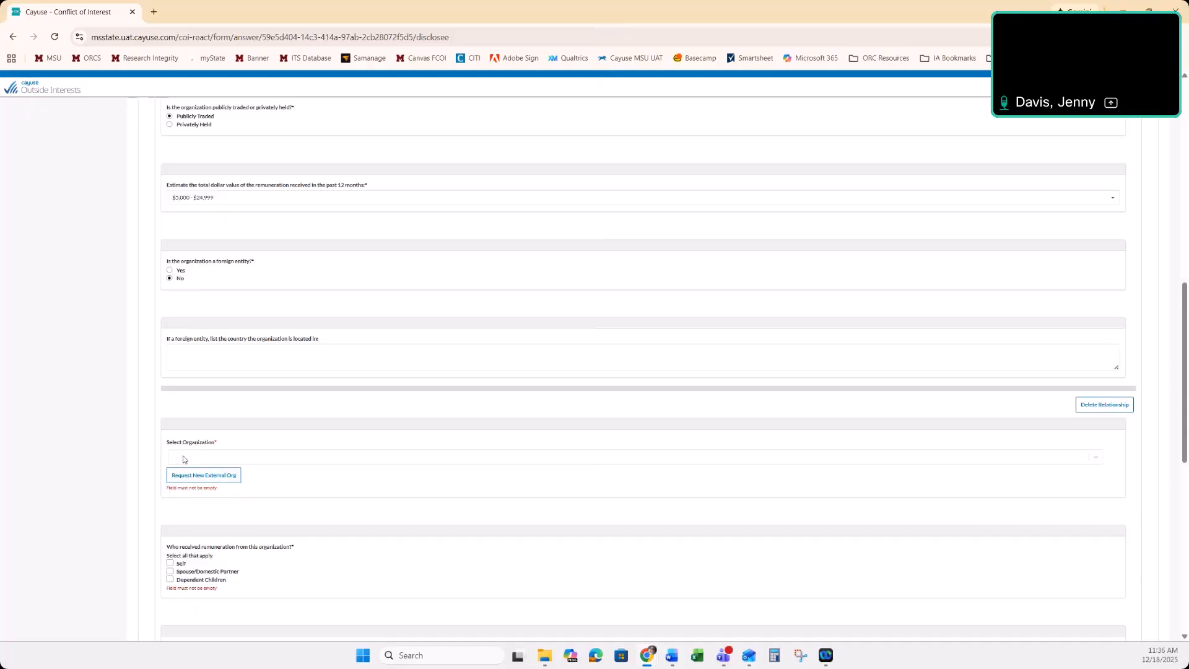
pyautogui.click(184, 459)
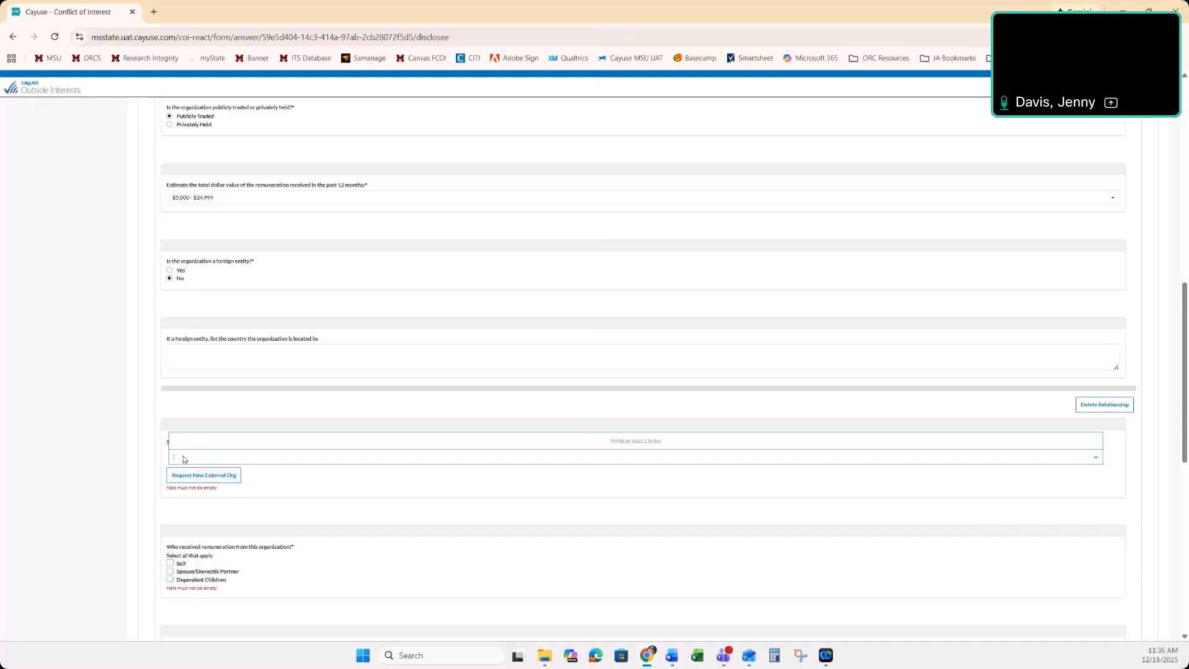
pyautogui.write('xyz')
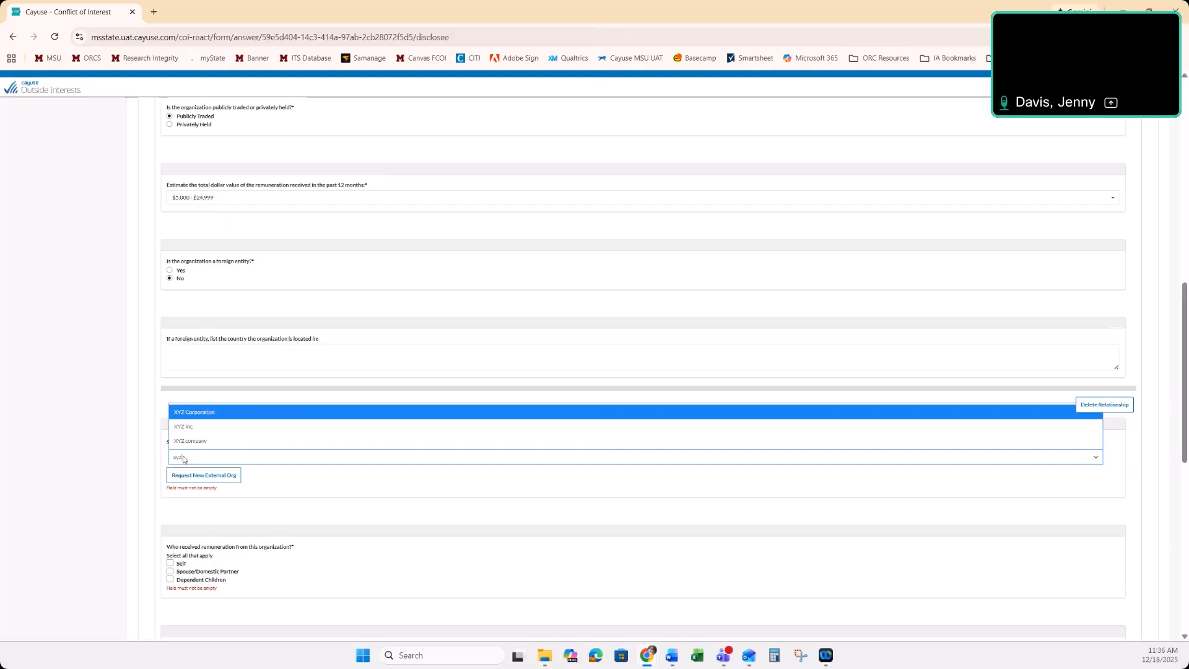
pyautogui.click(318, 486)
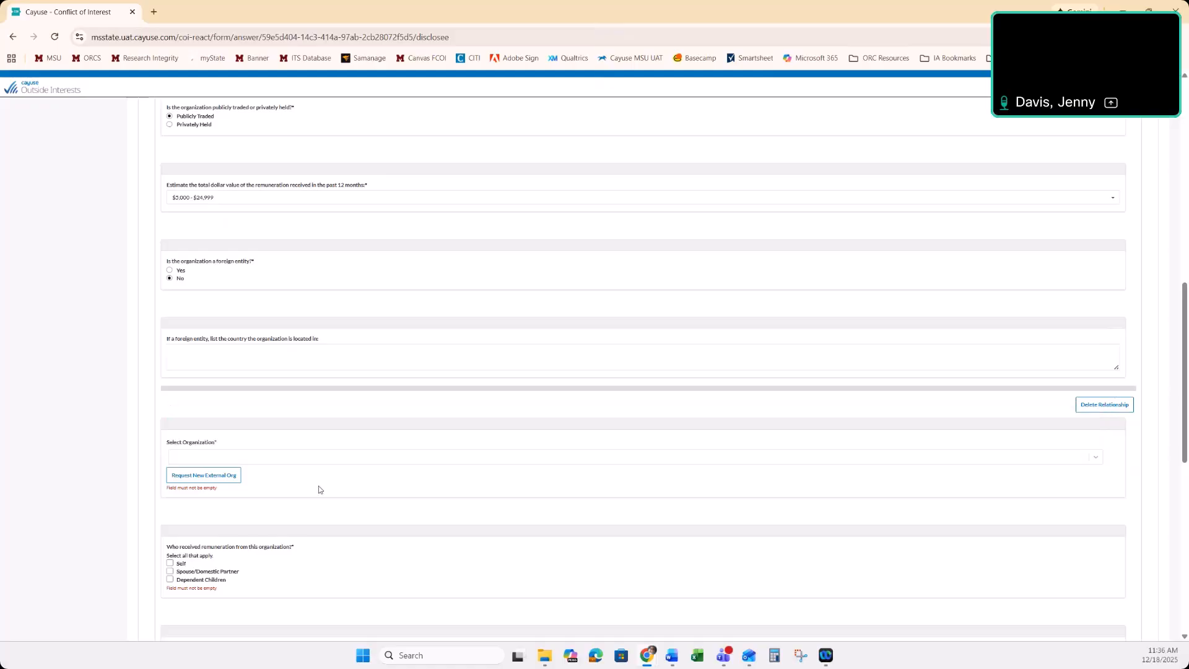
pyautogui.click(1086, 415)
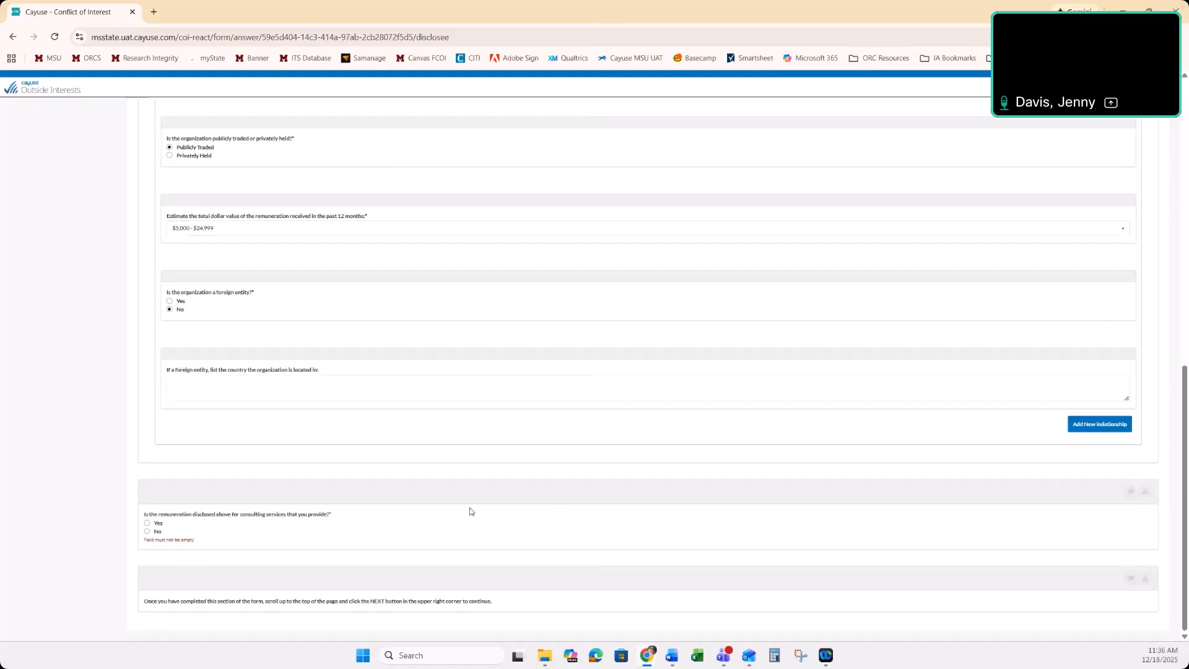
# Answer Yes to the remuneration being for consulting services and select the statement "My consulting work requires research."
pyautogui.click(158, 526)
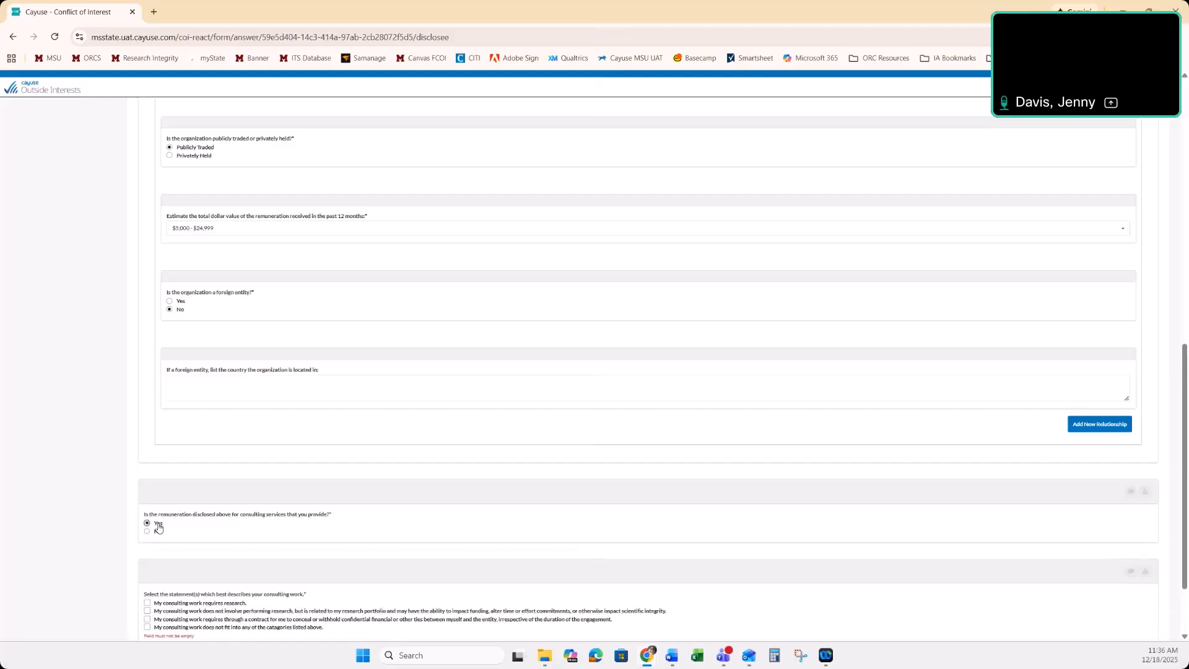
pyautogui.scroll(-2, 159, 528)
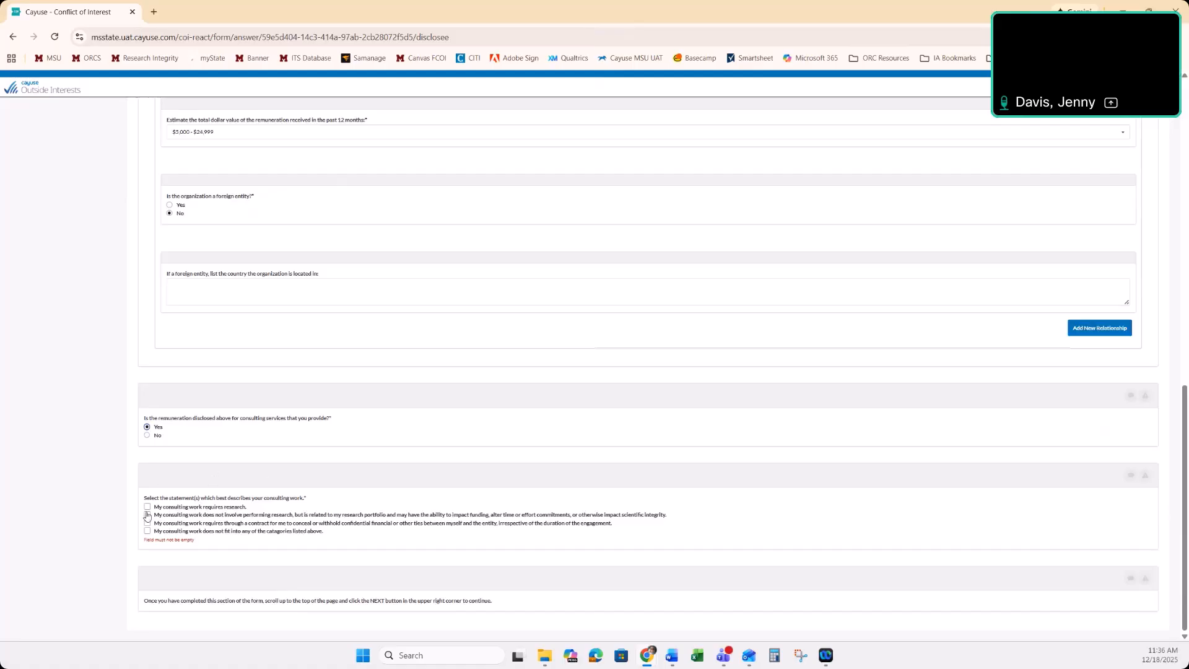
pyautogui.click(198, 509)
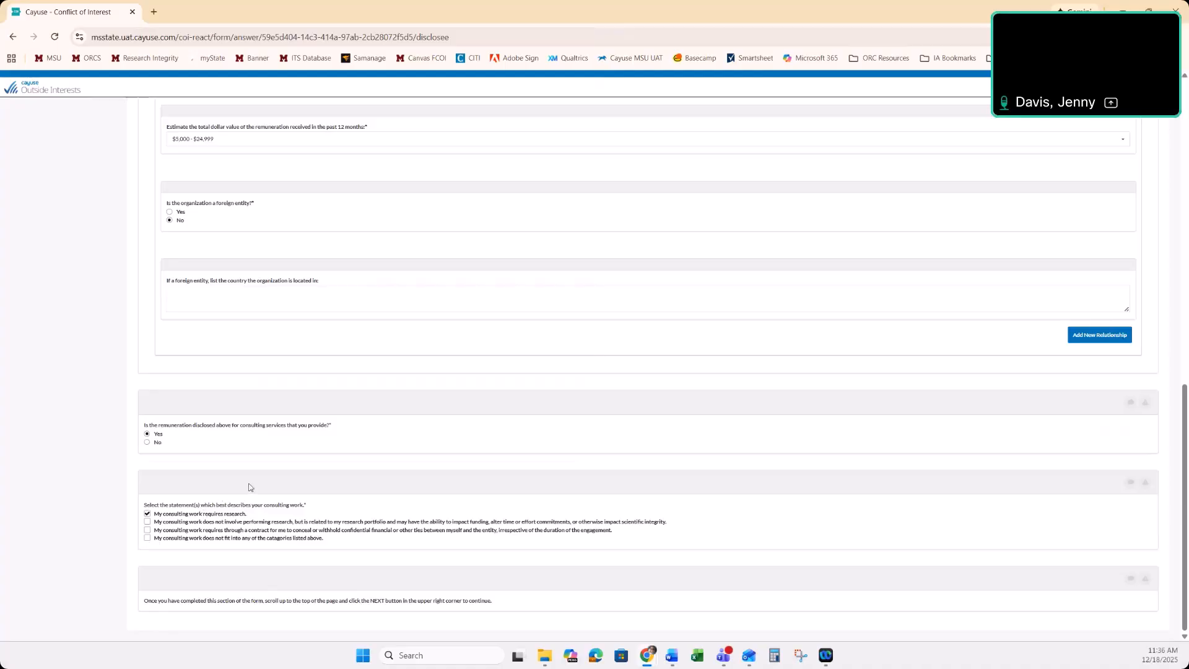
pyautogui.scroll(15, 250, 488)
pyautogui.scroll(1, 250, 487)
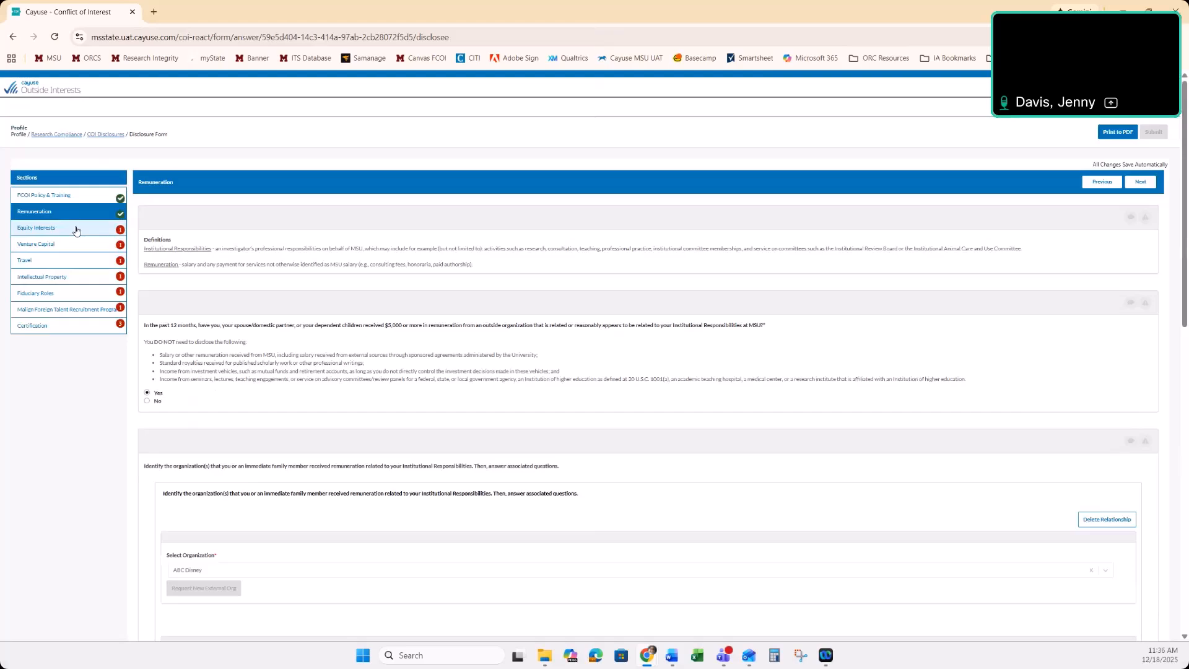
# In the Equity Interests section, preview the follow-up questions for a Yes answer and set the answer to No
pyautogui.click(76, 230)
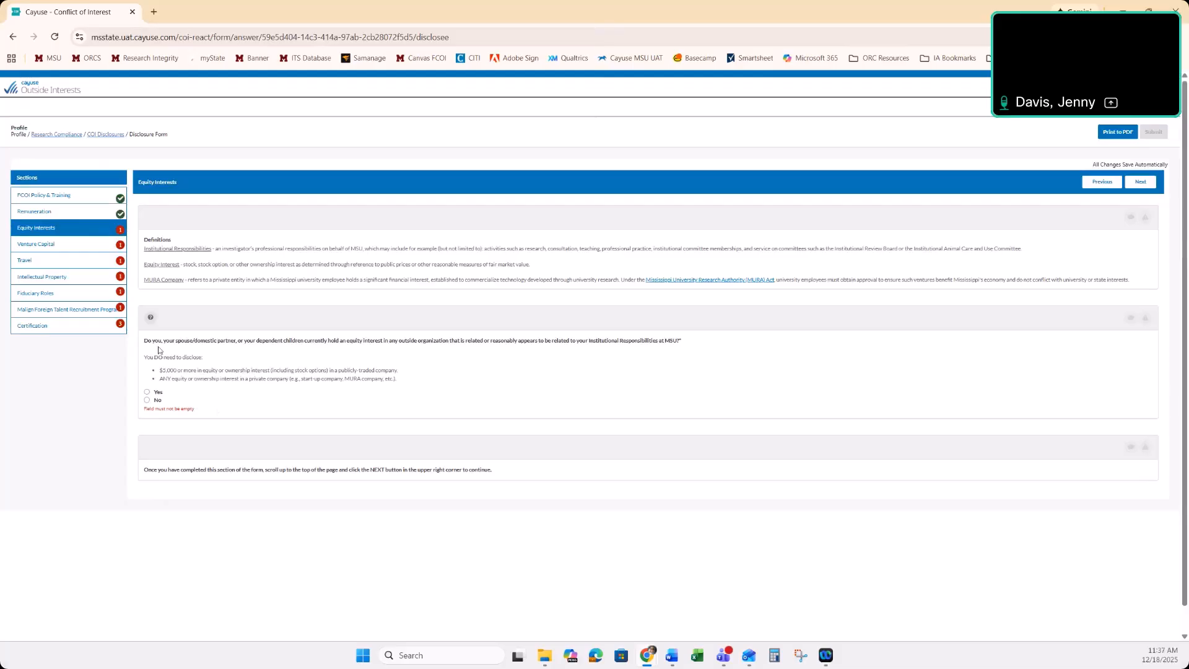
pyautogui.click(147, 402)
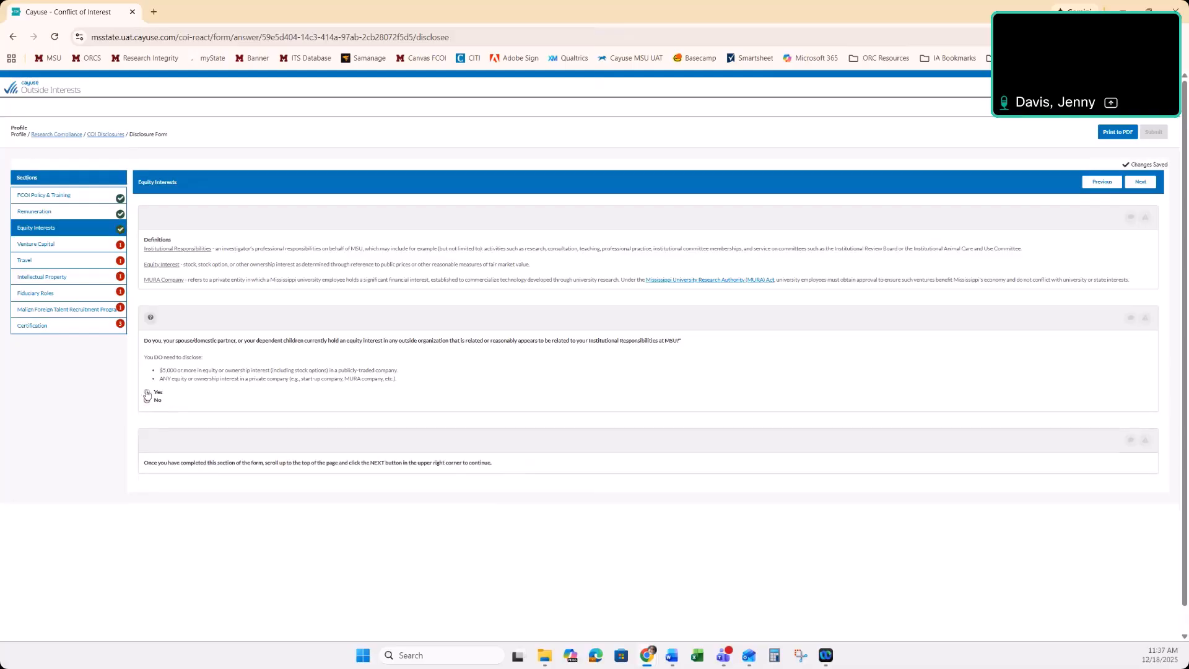
pyautogui.click(148, 393)
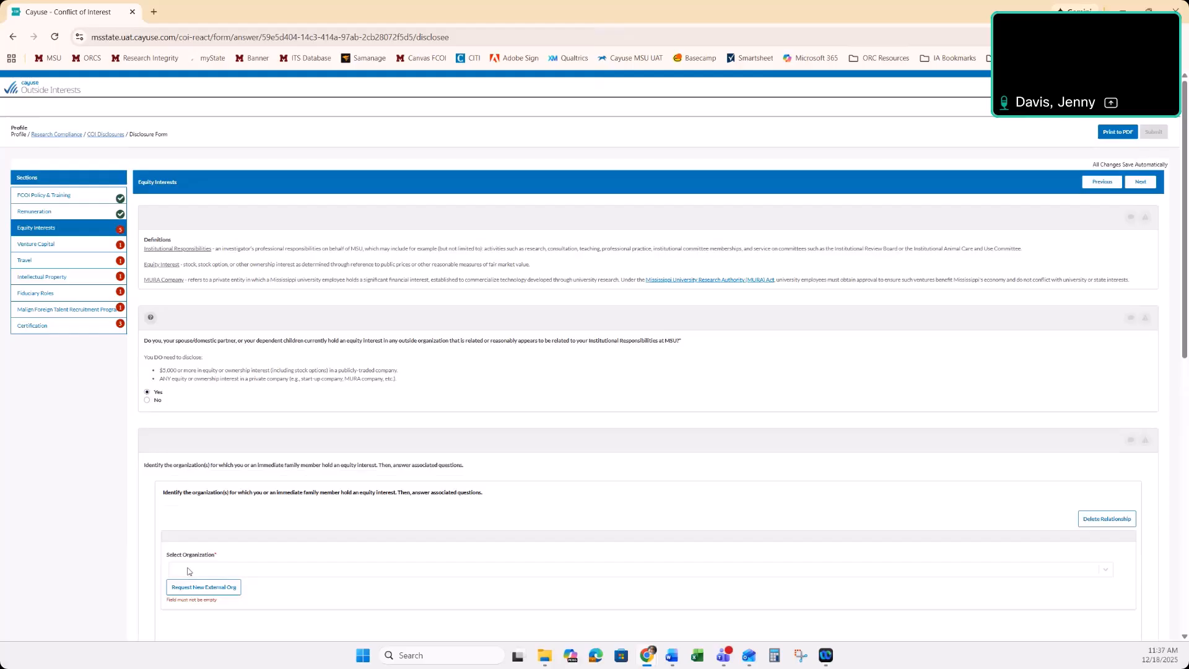
pyautogui.click(146, 400)
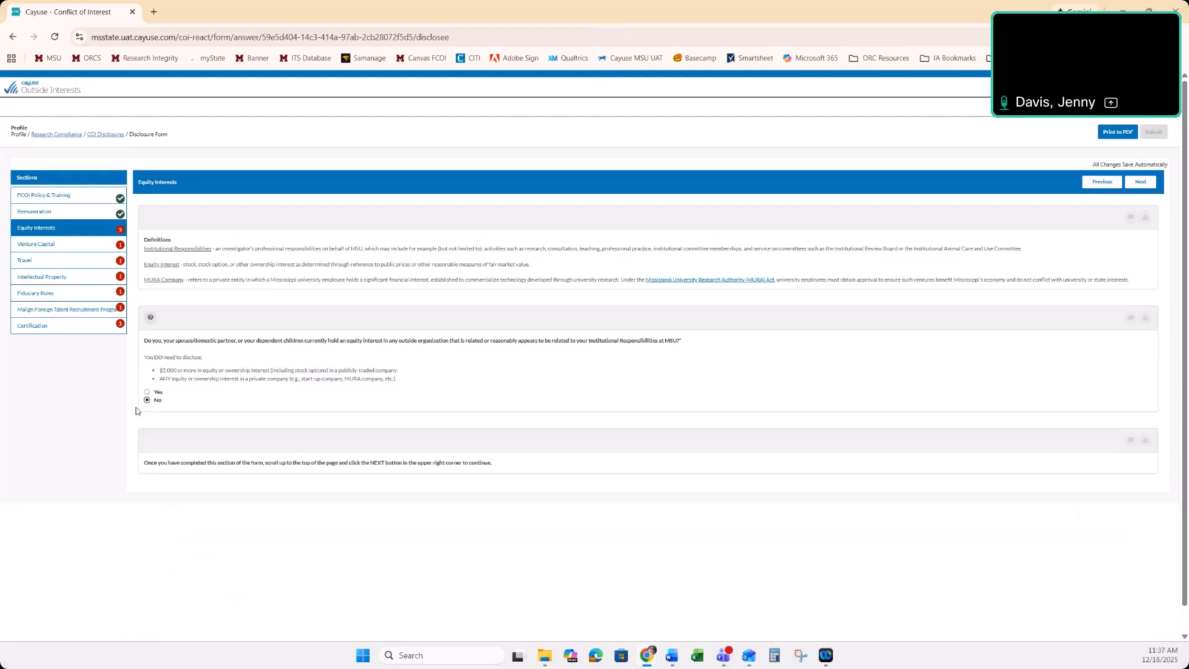
# Answer No to the questions in the Venture Capital, Travel, and Intellectual Property sections
pyautogui.click(66, 245)
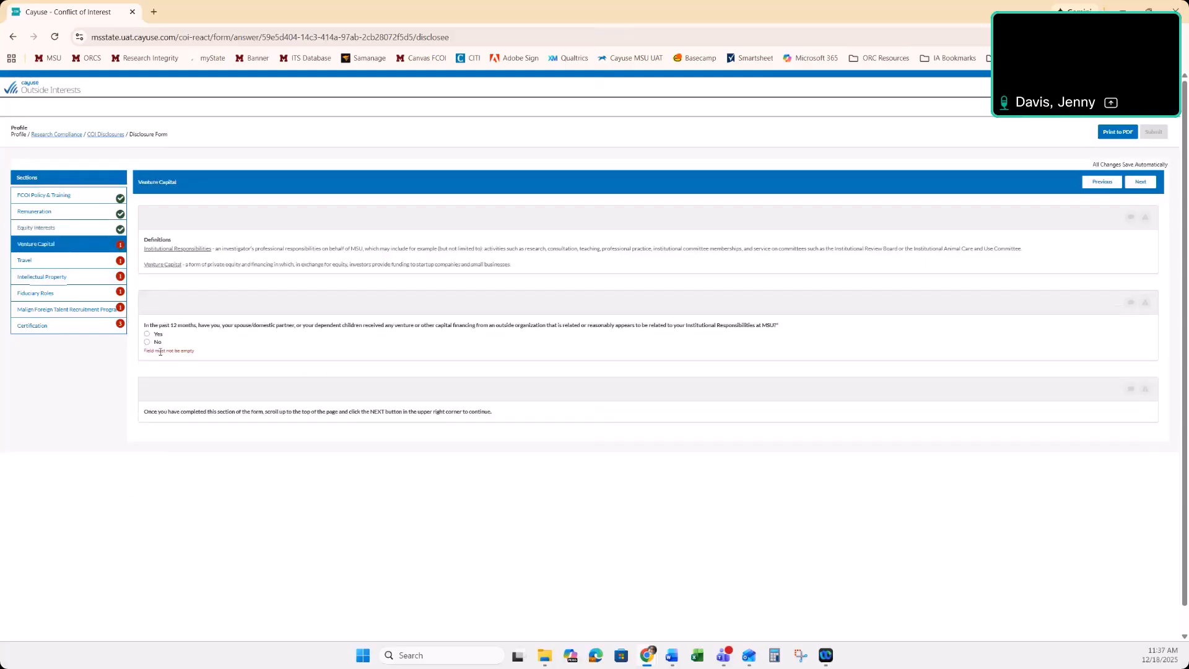
pyautogui.click(147, 342)
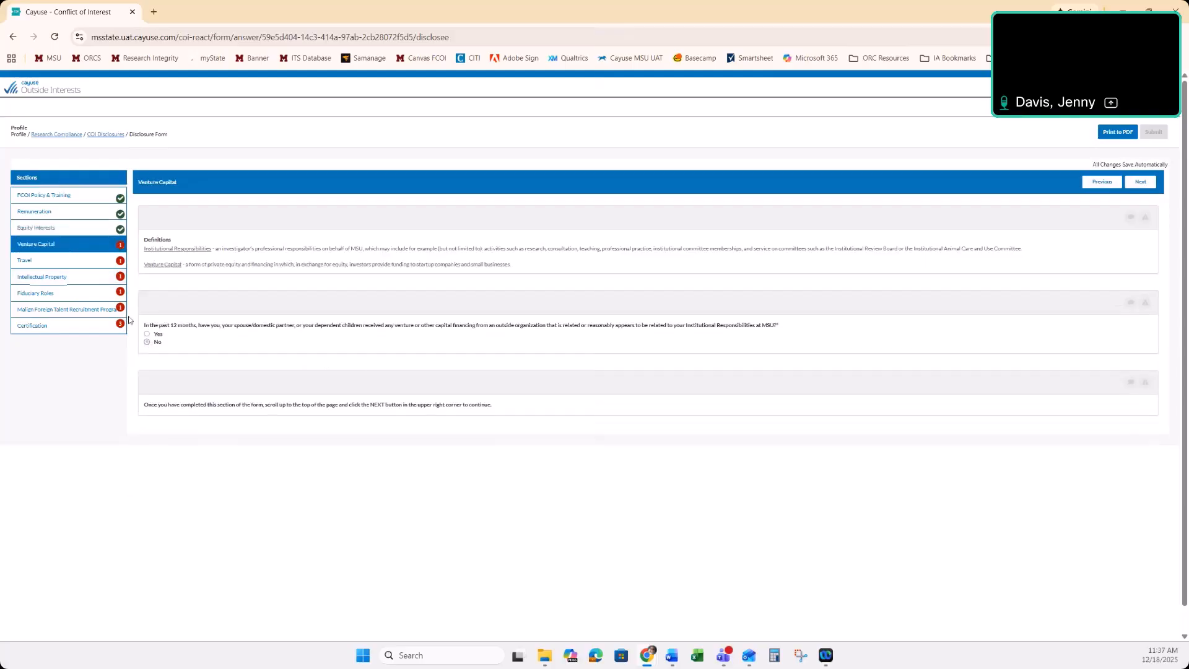
pyautogui.click(99, 261)
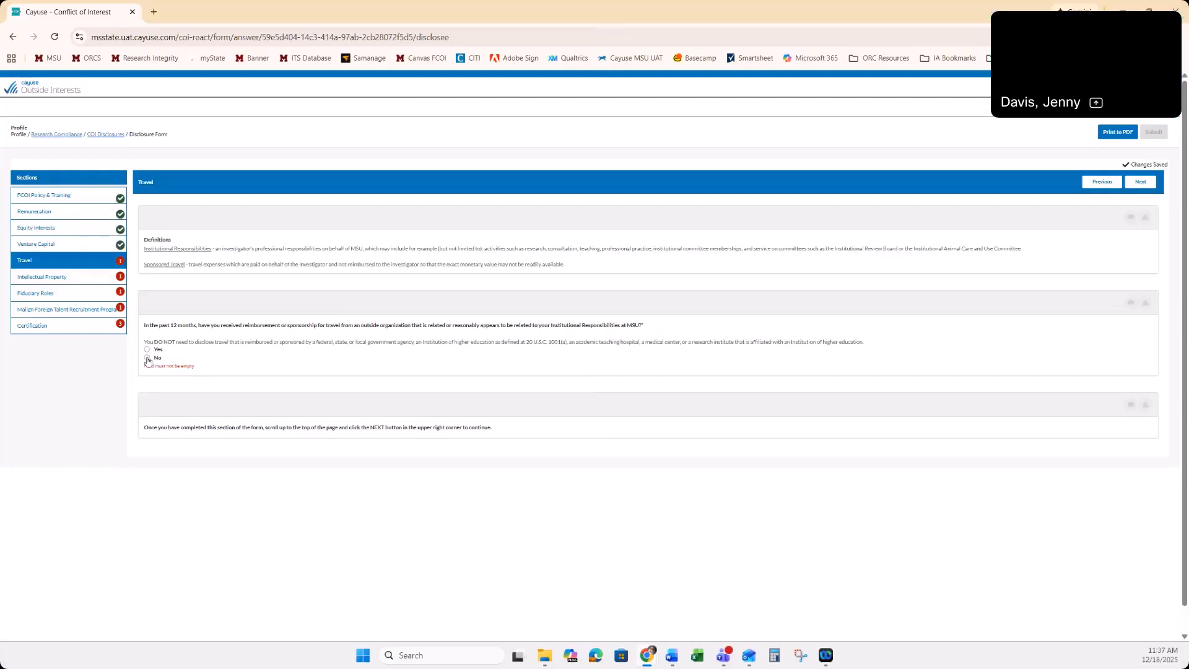
pyautogui.click(147, 358)
pyautogui.click(96, 277)
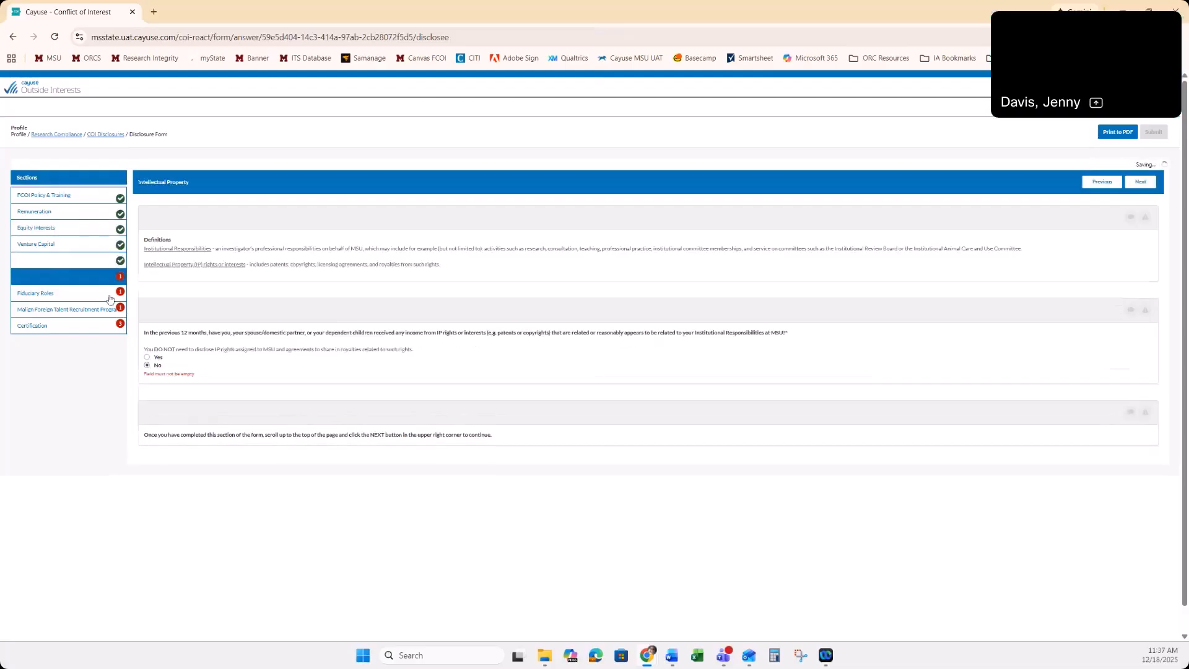
pyautogui.click(147, 365)
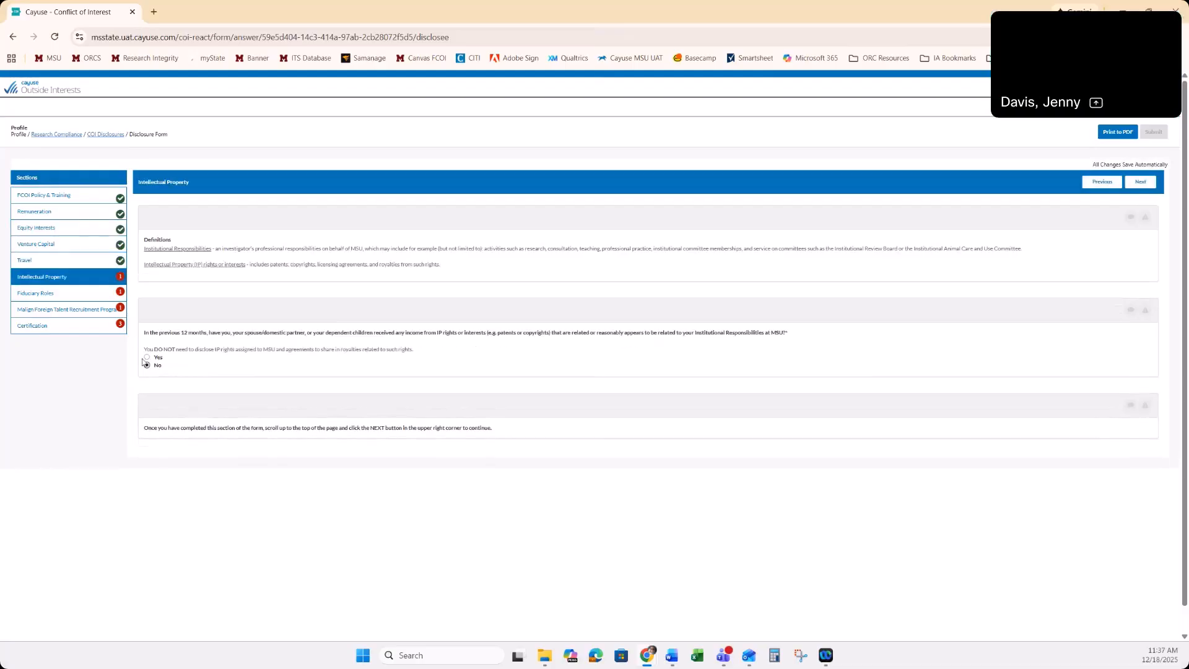
# Answer No in the Fiduciary Roles section and No to participating in a Foreign Talent Recruitment Program
pyautogui.click(93, 293)
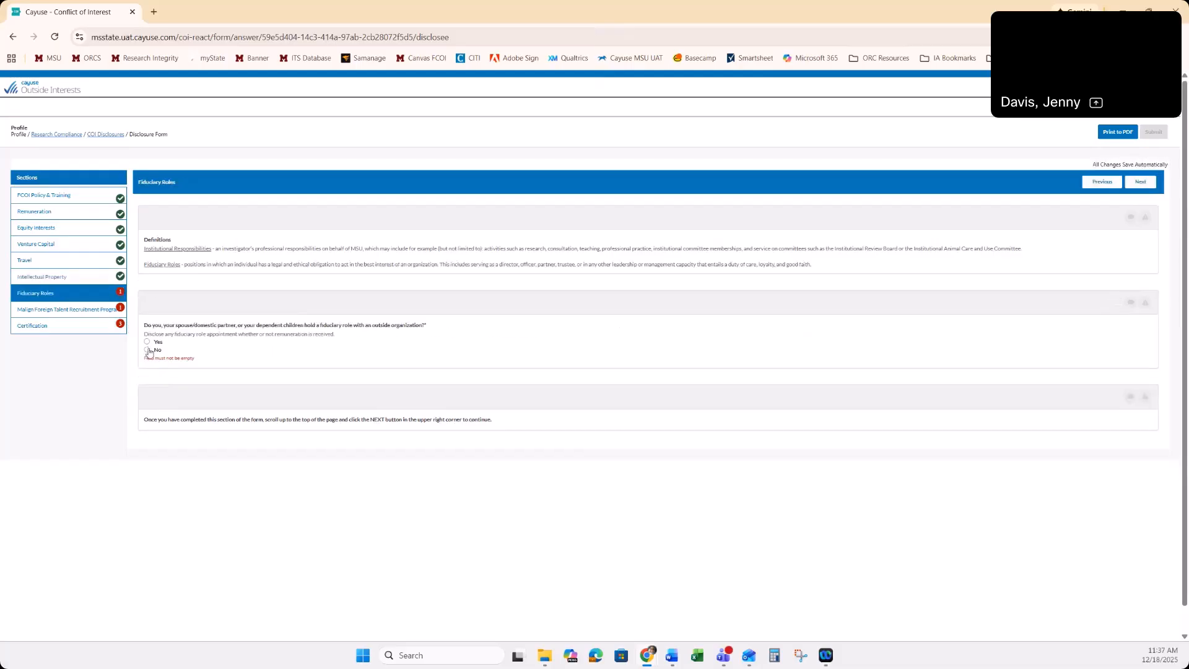
pyautogui.click(147, 350)
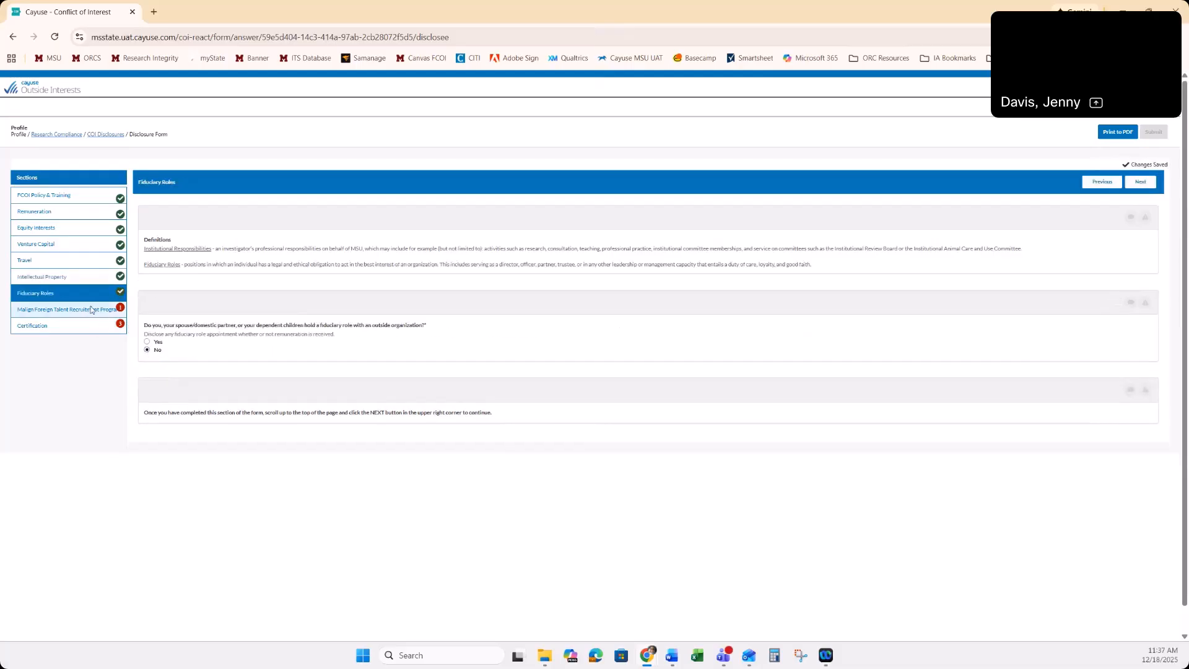
pyautogui.click(91, 310)
pyautogui.click(147, 484)
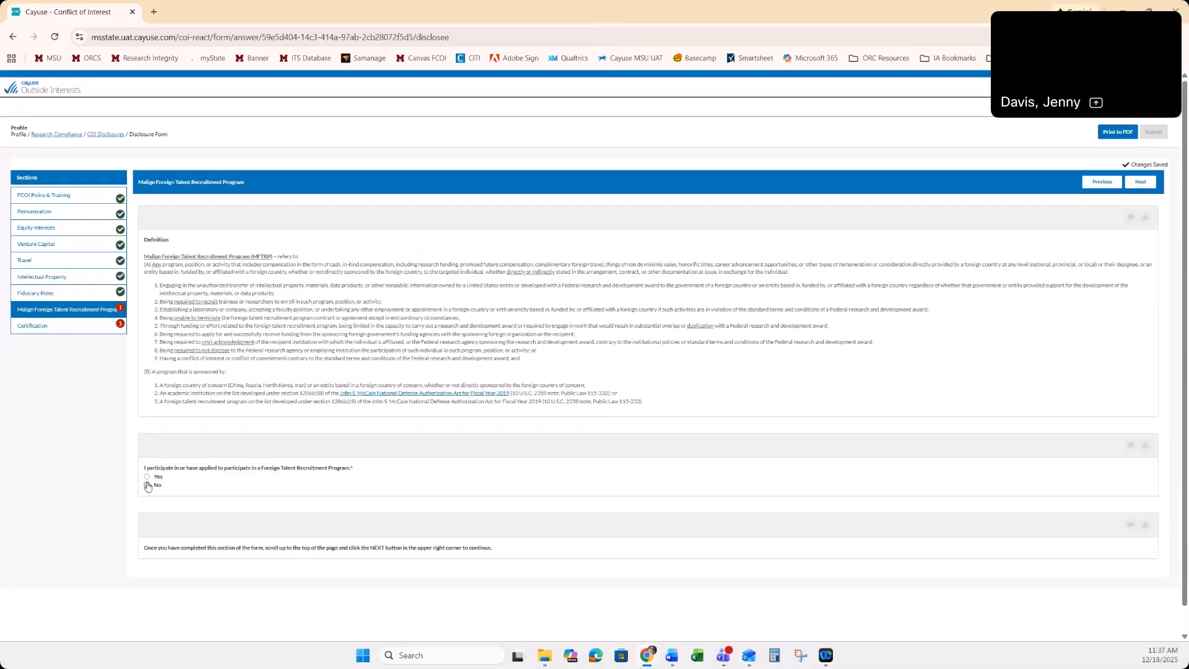
# In the Certification section, acknowledge and agree to the statements and certify that the disclosure information is true, complete and accurate
pyautogui.click(65, 327)
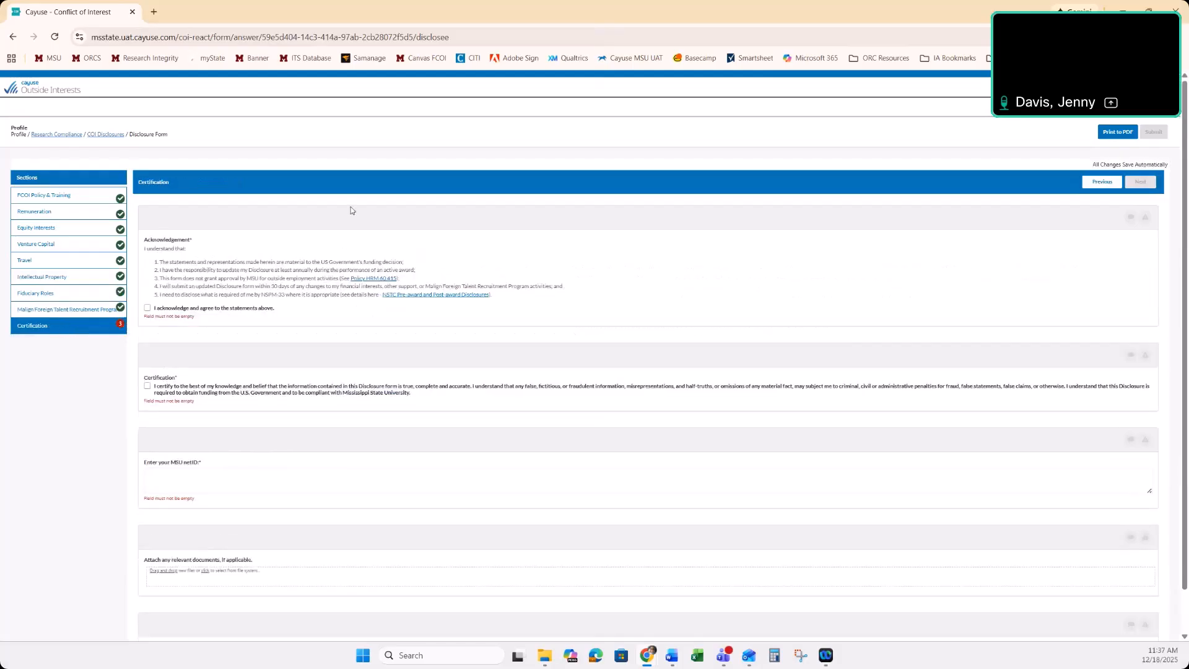
pyautogui.click(147, 308)
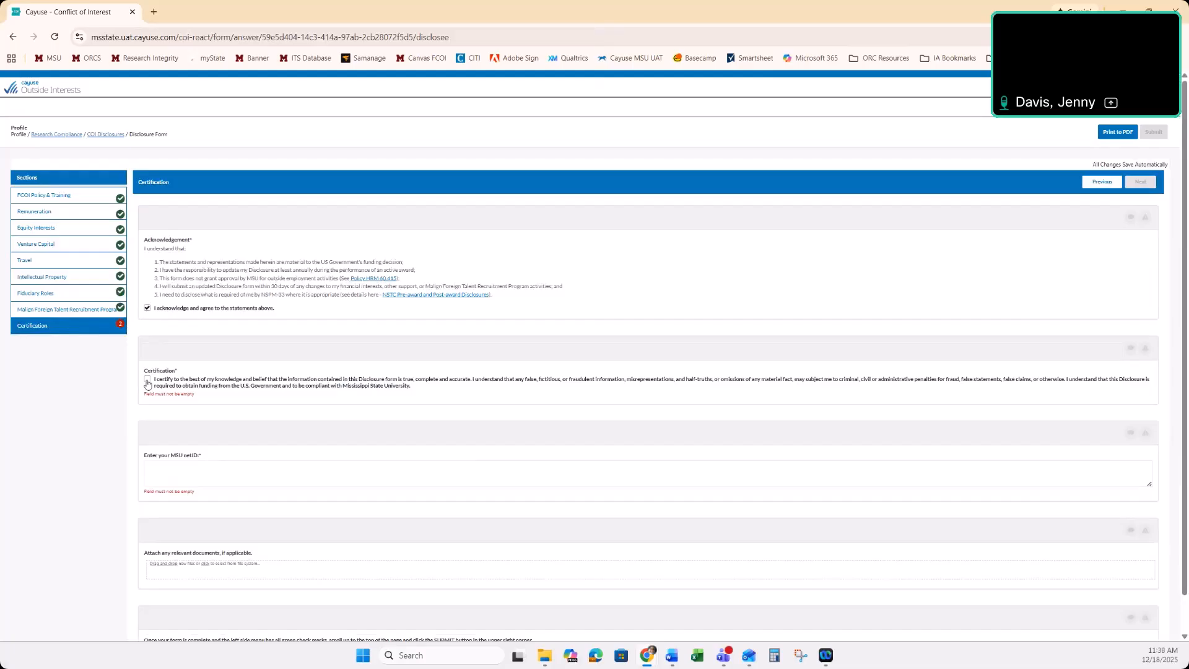
pyautogui.click(147, 380)
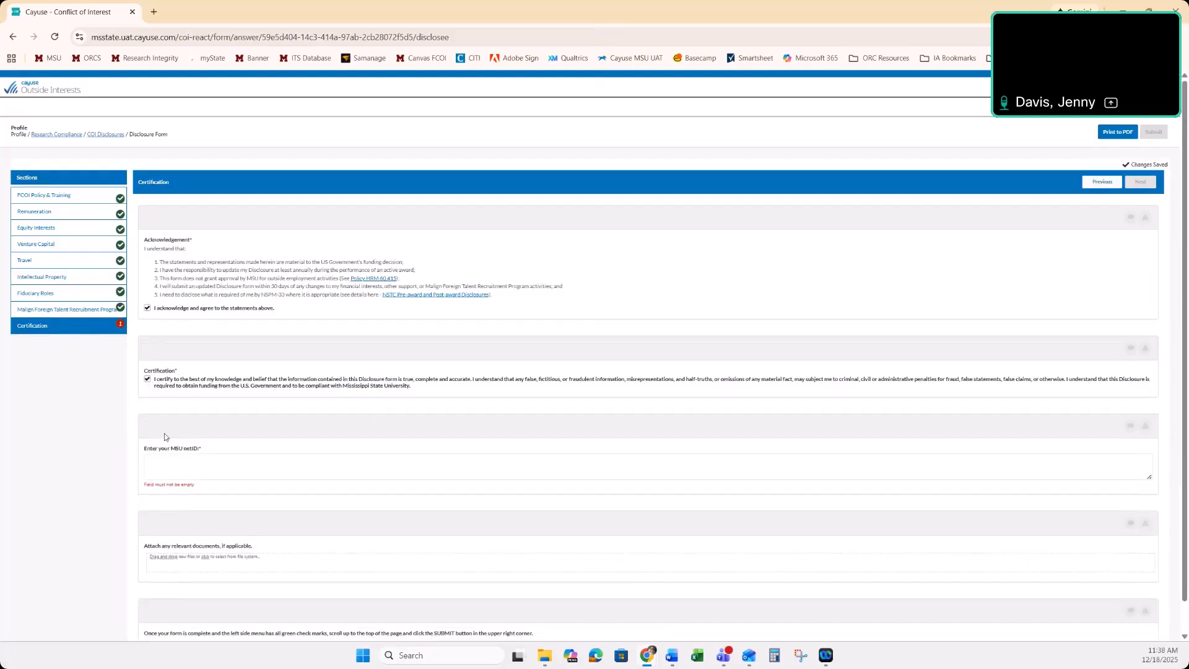
# Enter the discloser's MSU netID in the certification and submit the disclosure form
pyautogui.click(166, 458)
pyautogui.write('msu123')
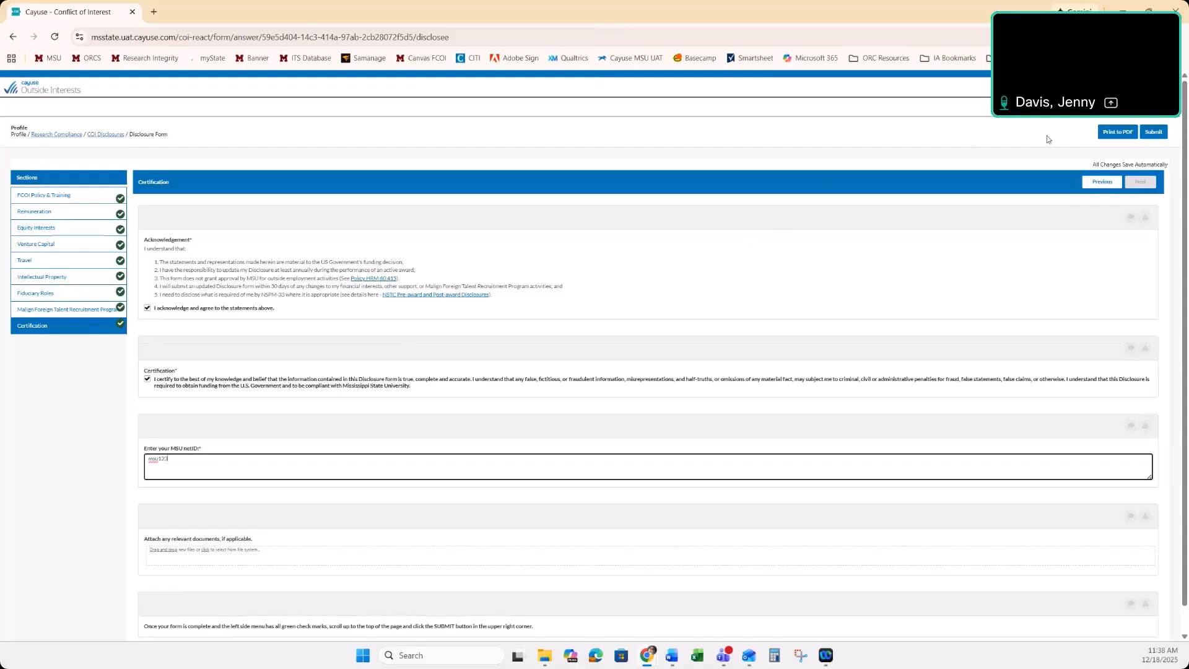
pyautogui.click(1155, 133)
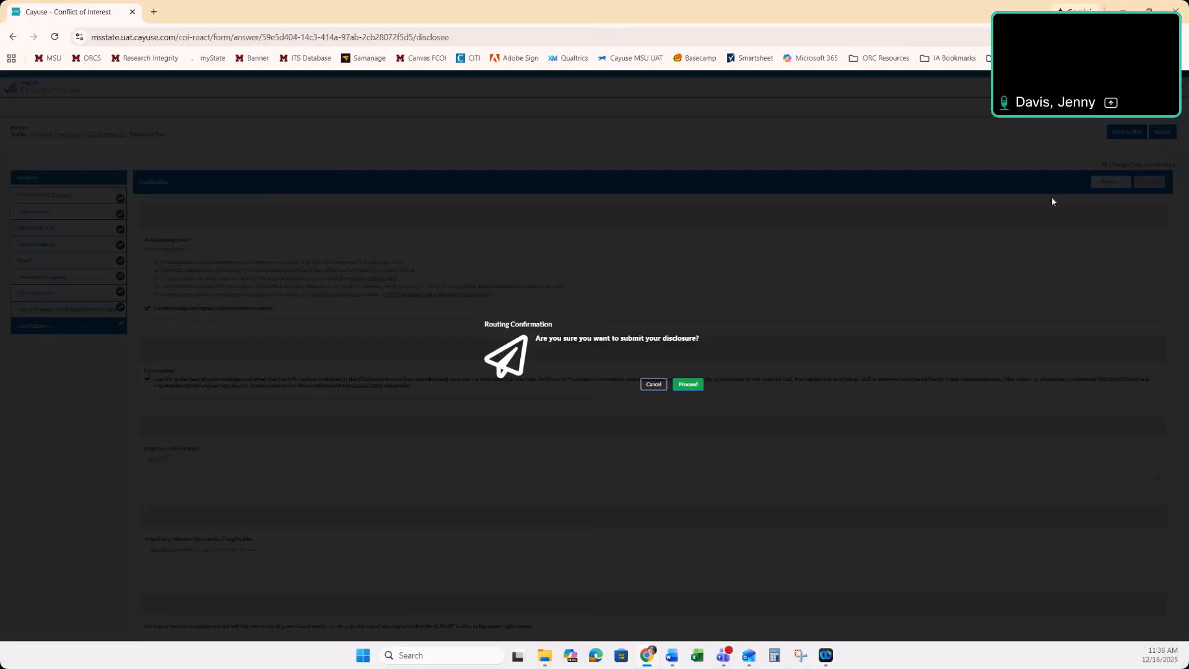